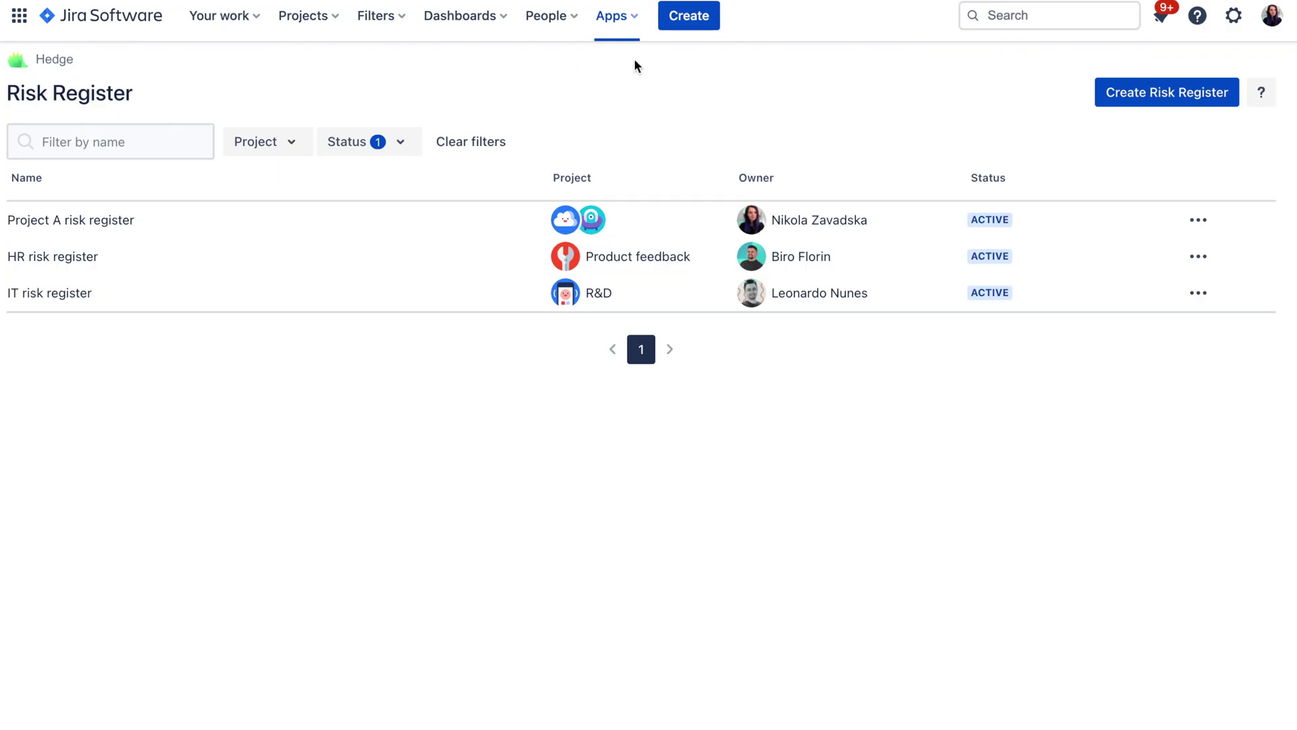
Open the Apps menu from the Hedge Risk Register page.
left_click(615, 16)
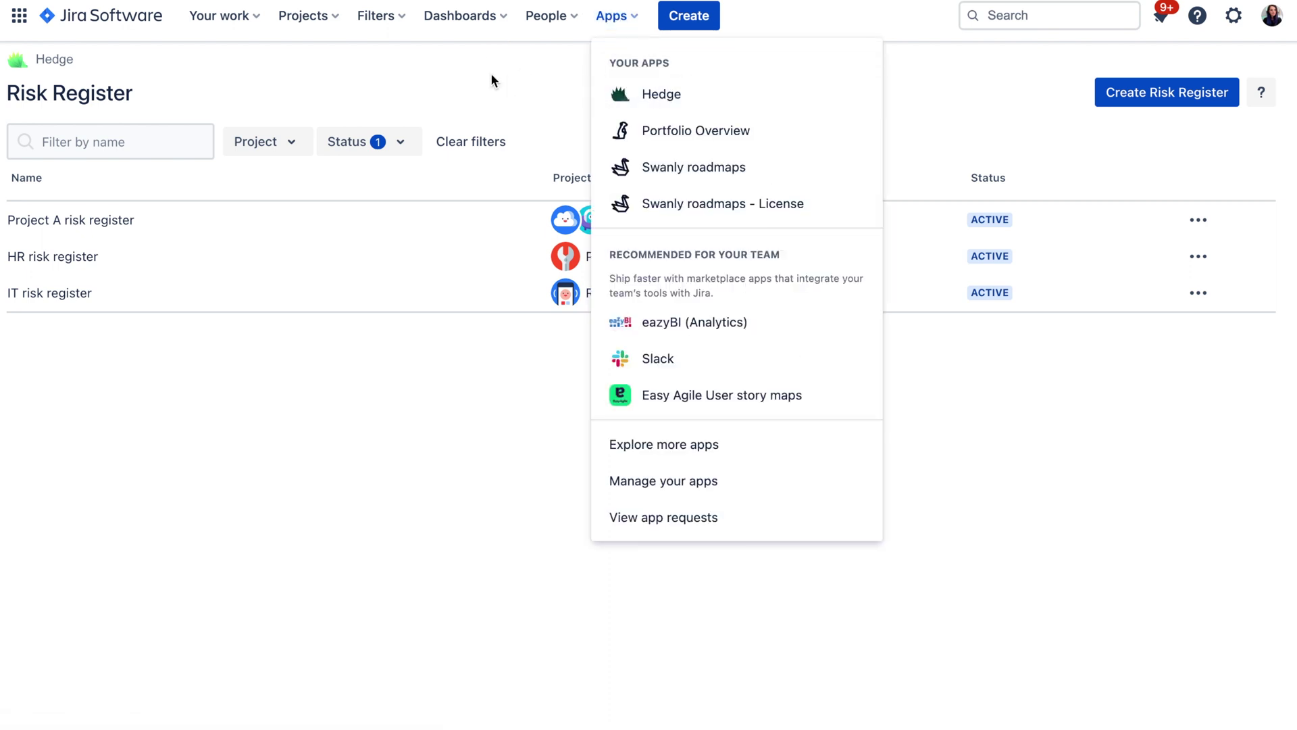
Close the Apps list, then open and dismiss the Project A risk register's actions menu.
left_click(615, 16)
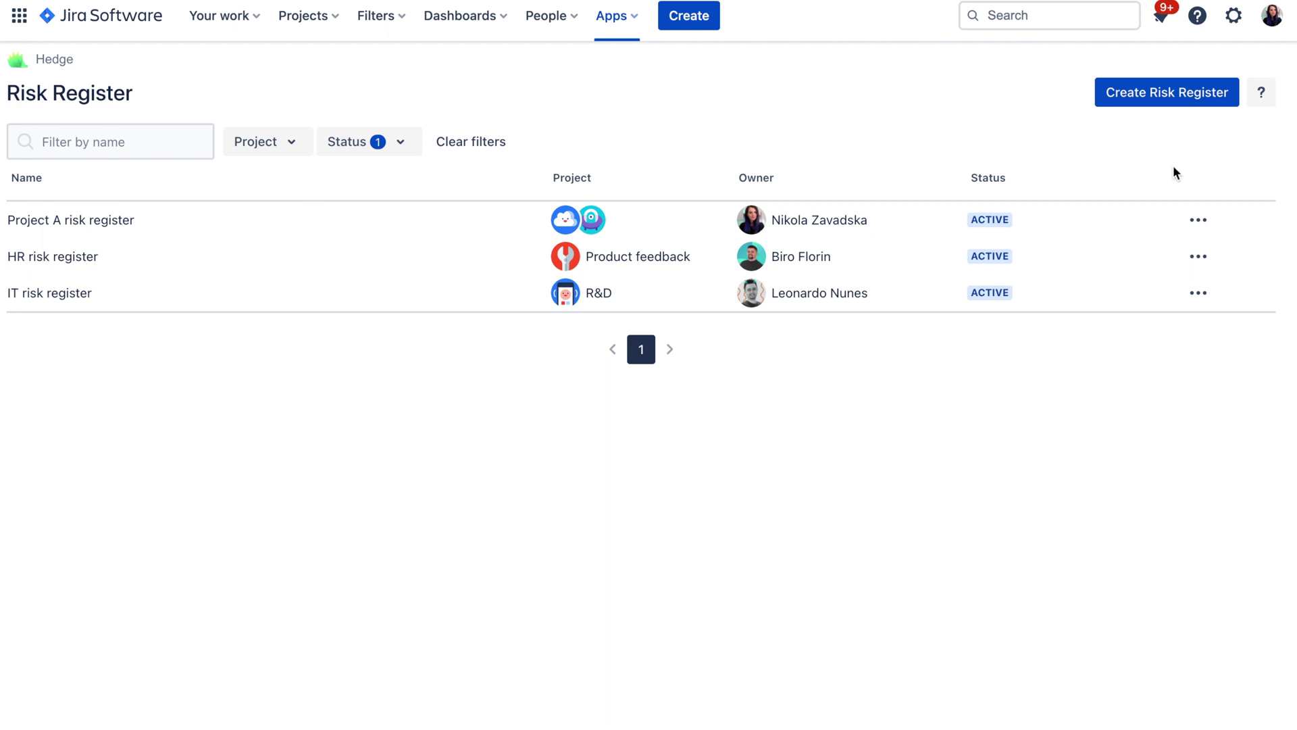
left_click(1200, 220)
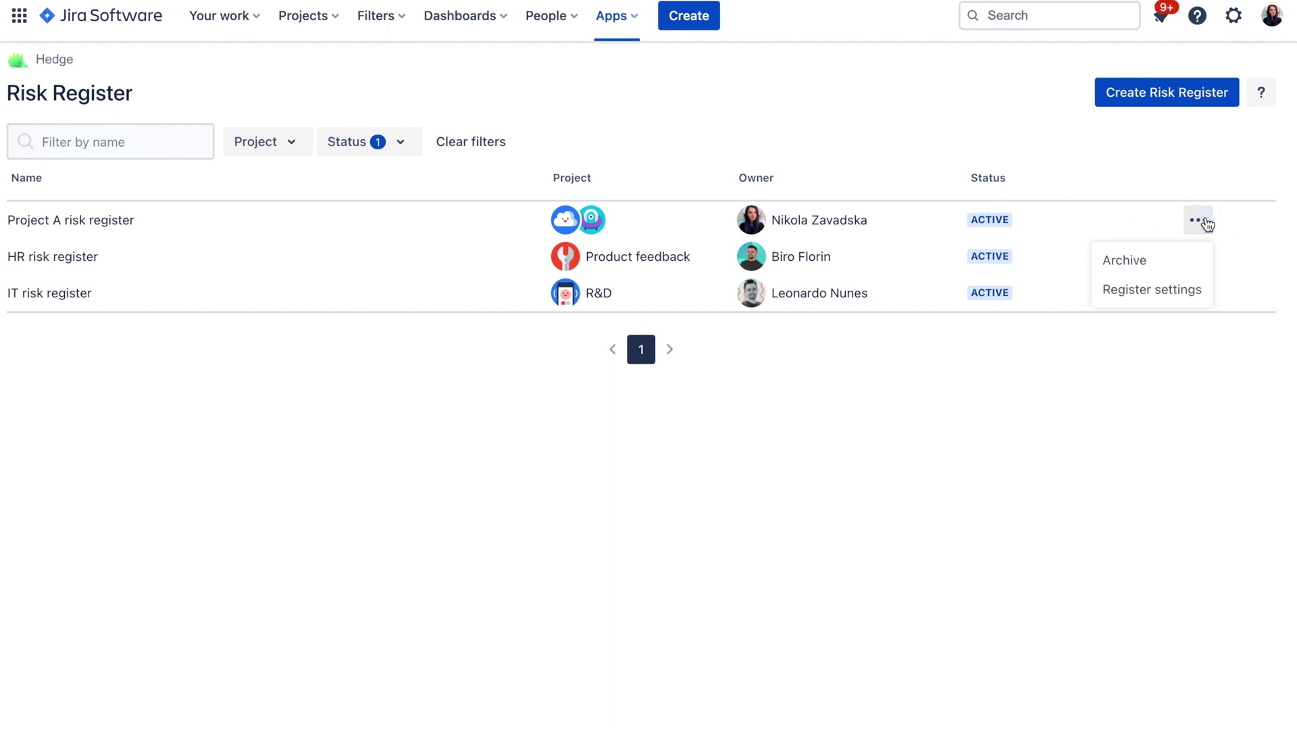
left_click(1081, 273)
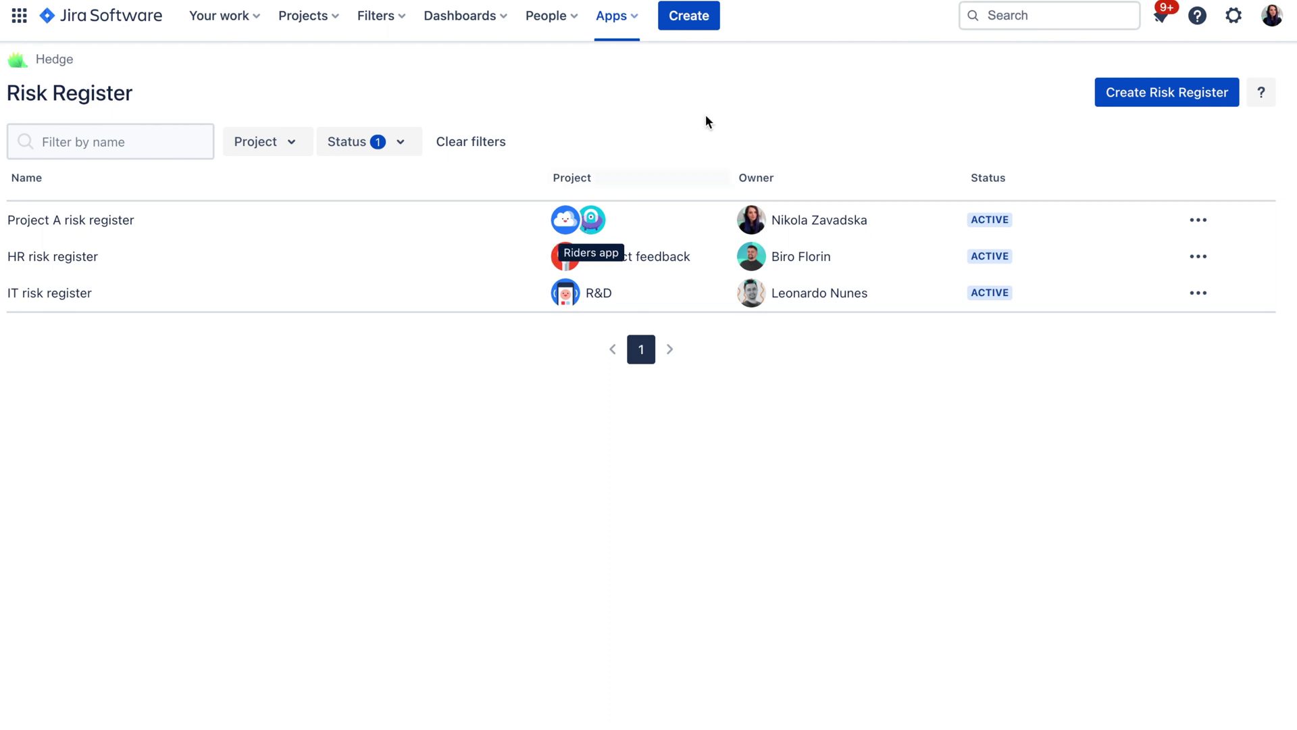
Start a new risk register and browse its Projects and Issue Types lists without choosing.
left_click(1135, 96)
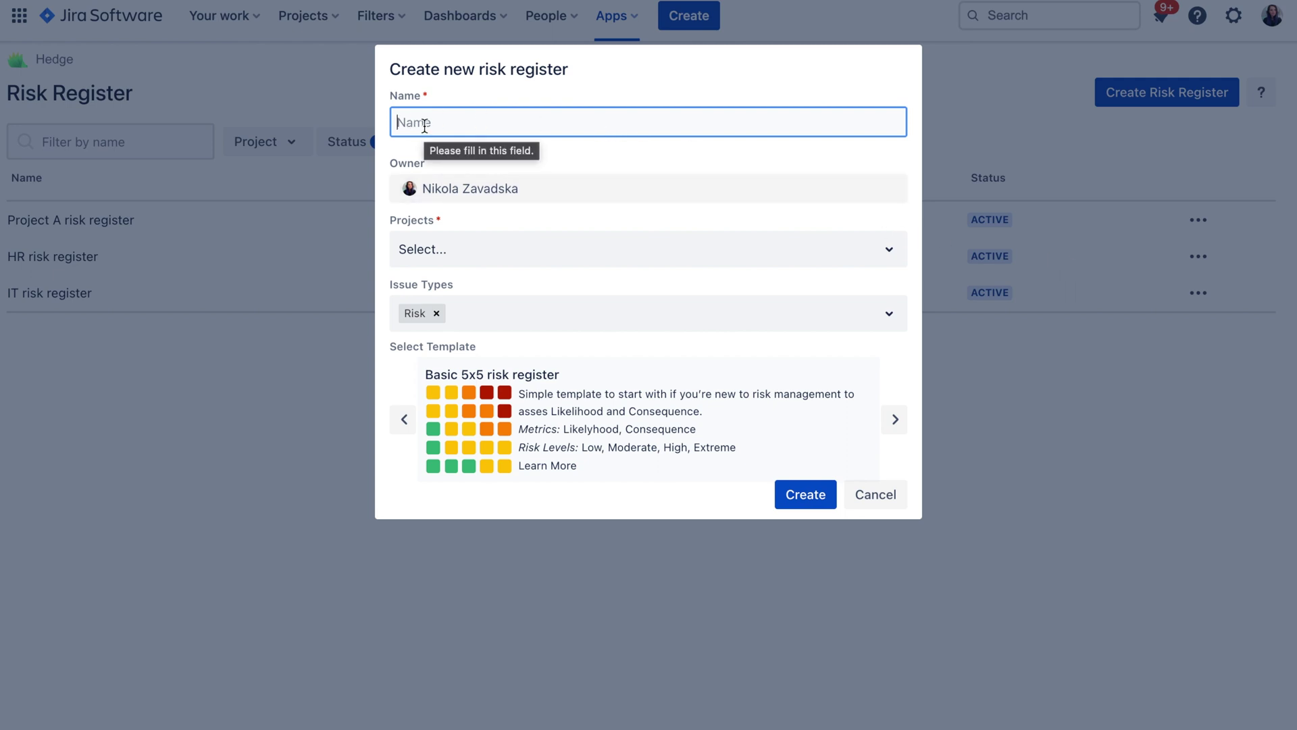
left_click(428, 262)
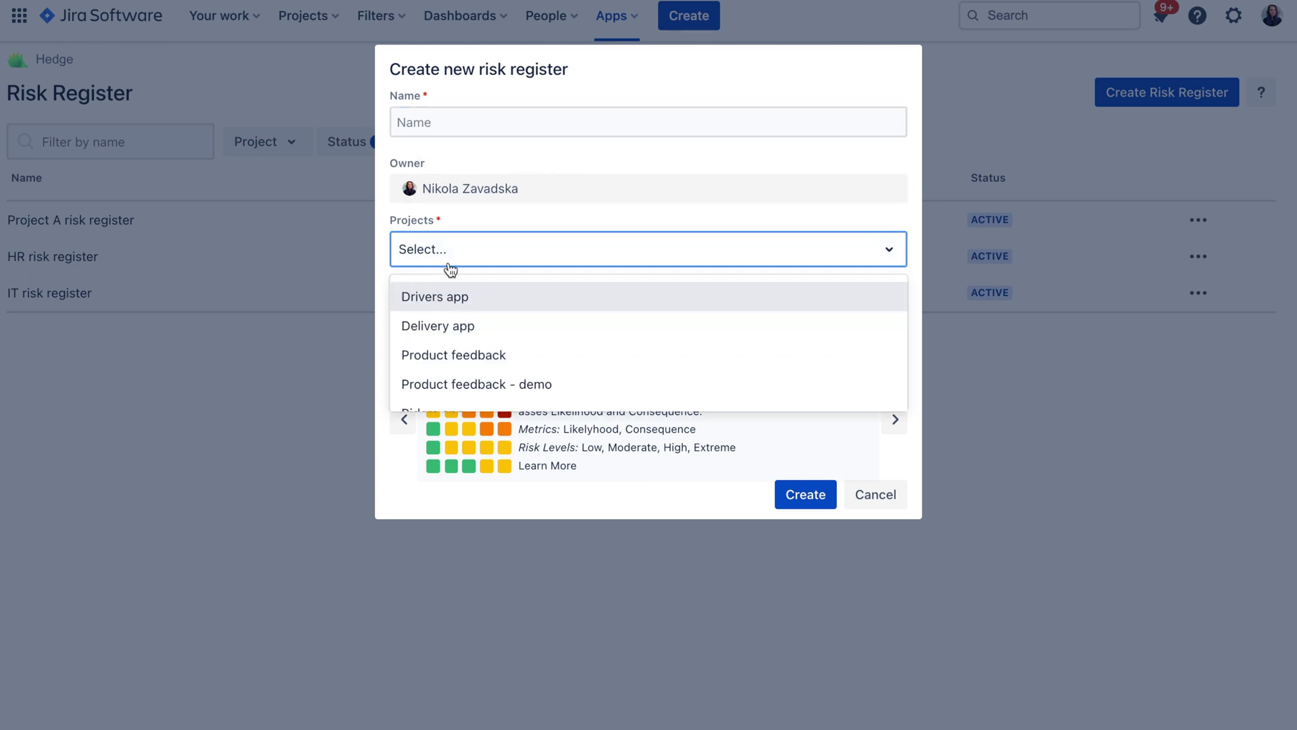
left_click(450, 264)
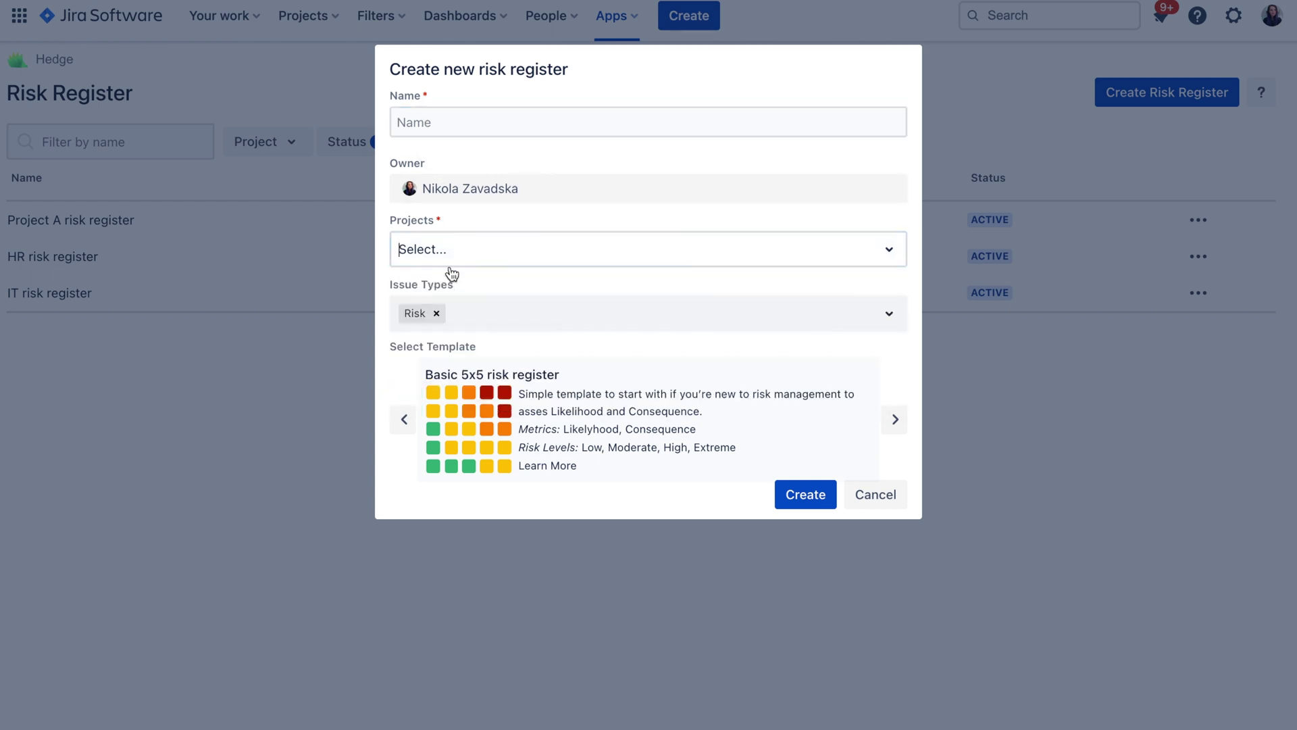
left_click(467, 311)
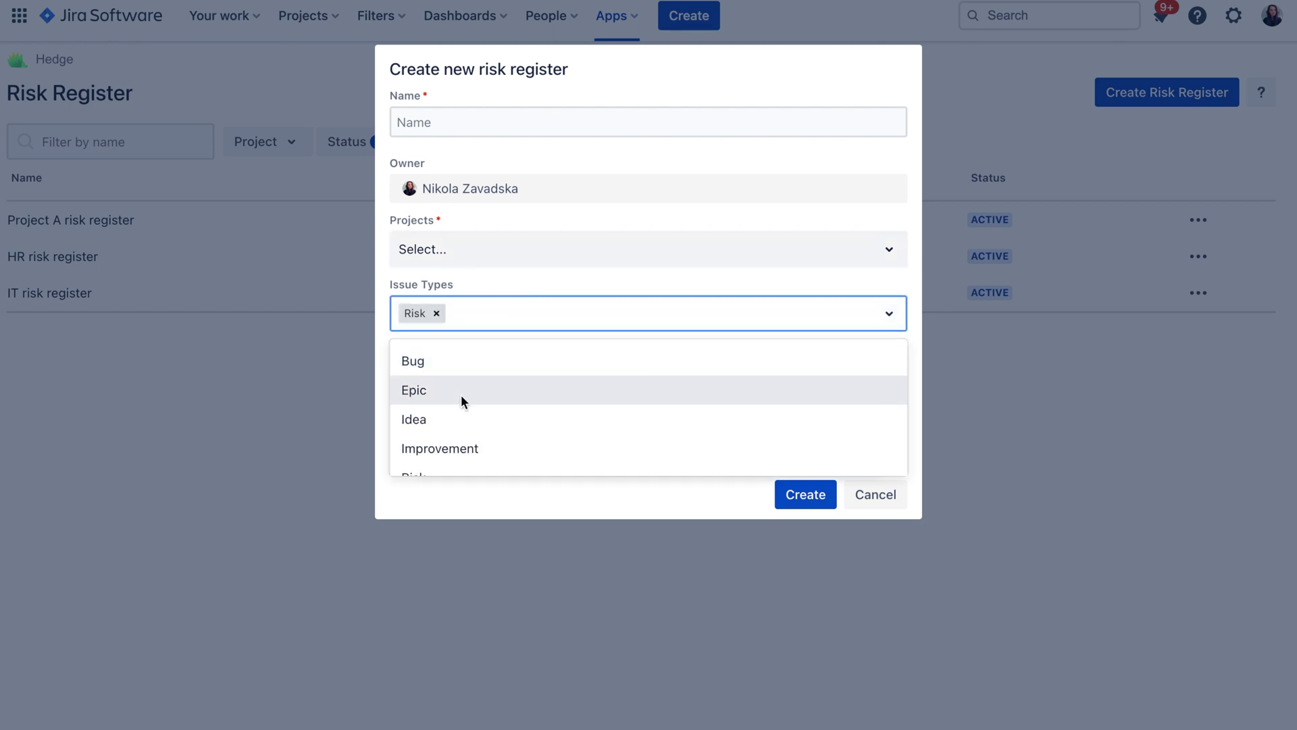
scroll(440, 424, "down", 2)
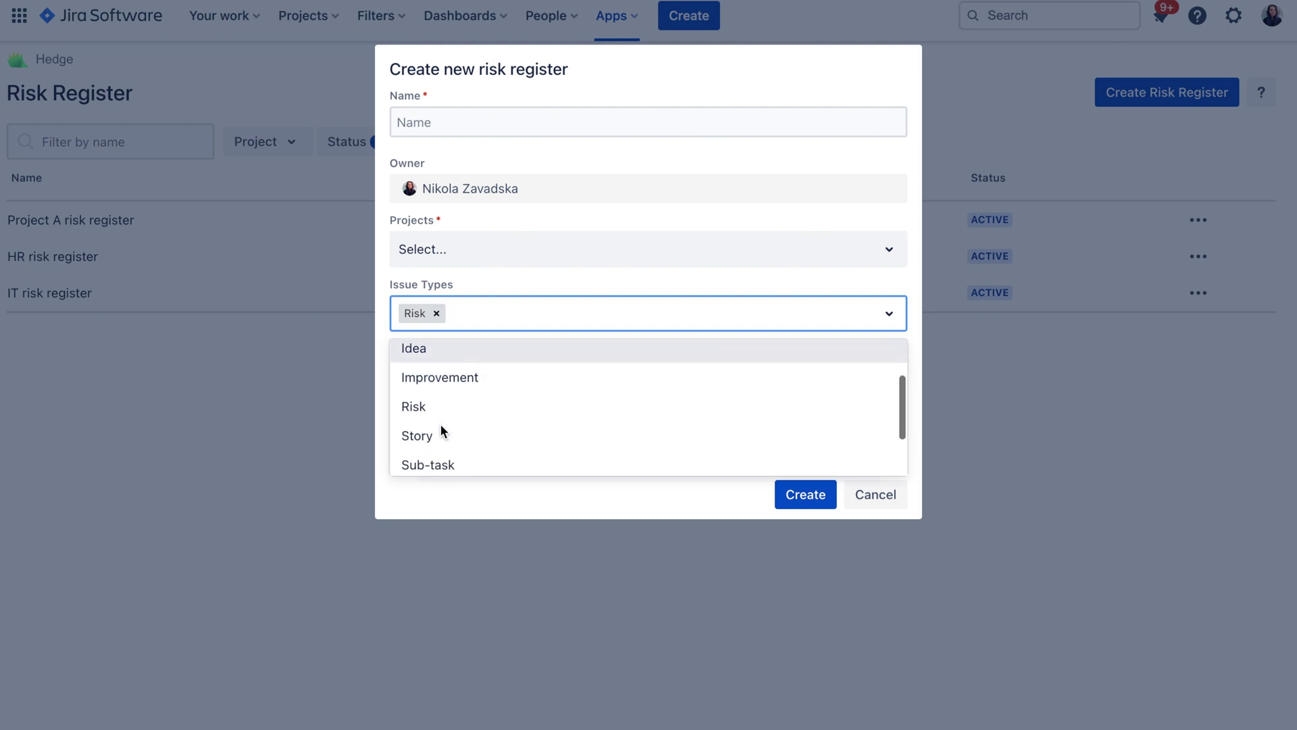
scroll(440, 424, "down", 1)
left_click(568, 283)
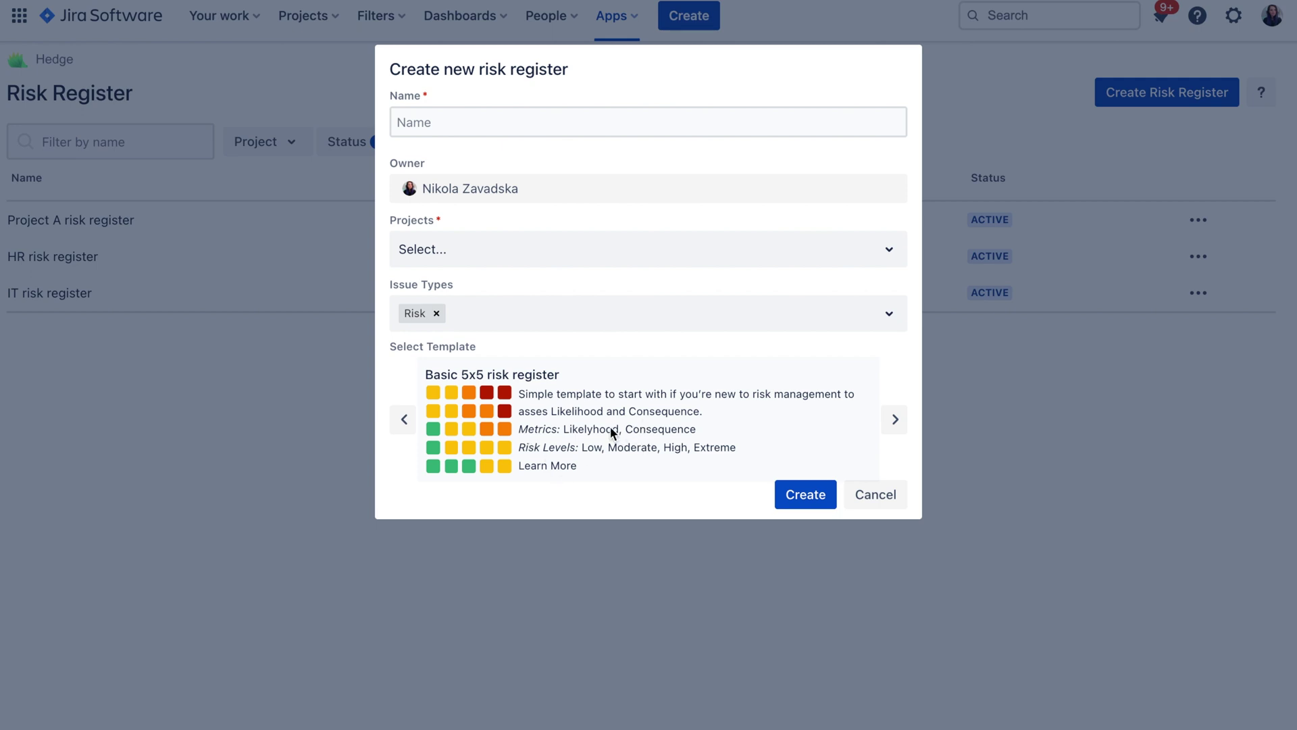
Preview the 5x5 Inherent & Residual and 3x3 templates, cancel, and open Project A register.
left_click(895, 420)
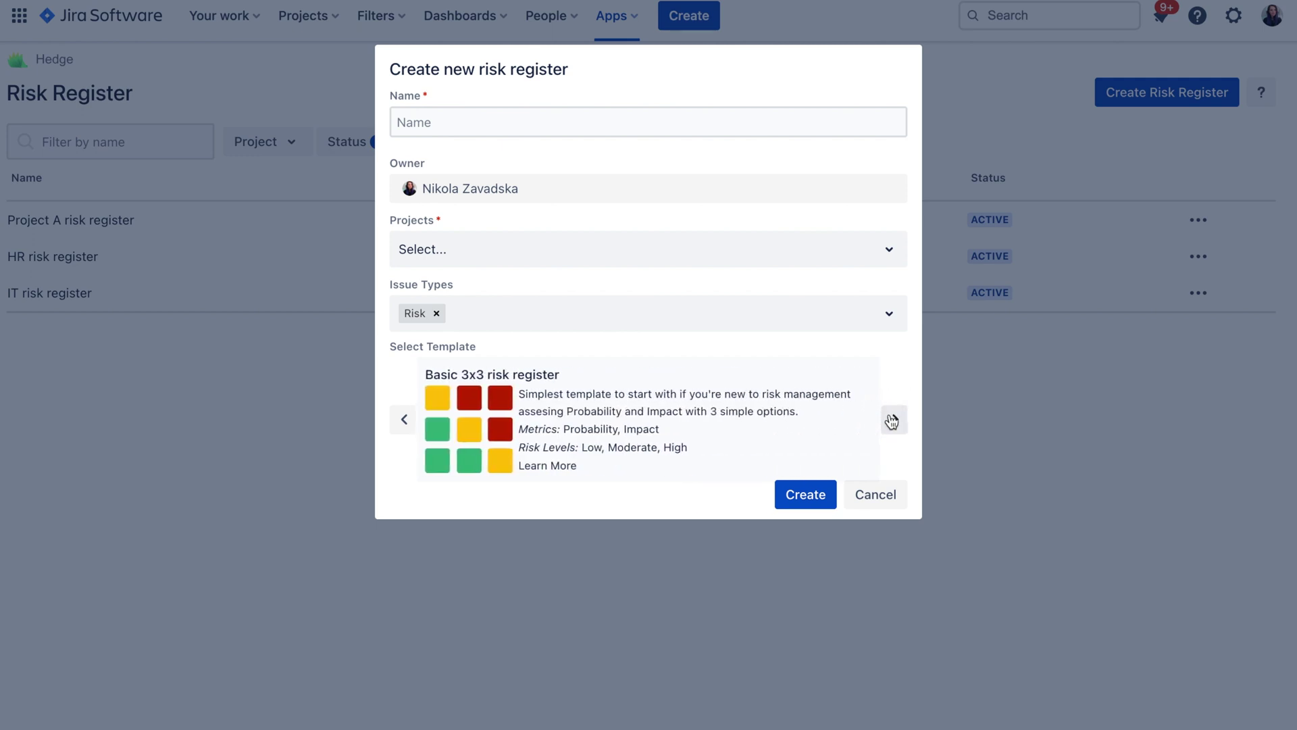
left_click(894, 420)
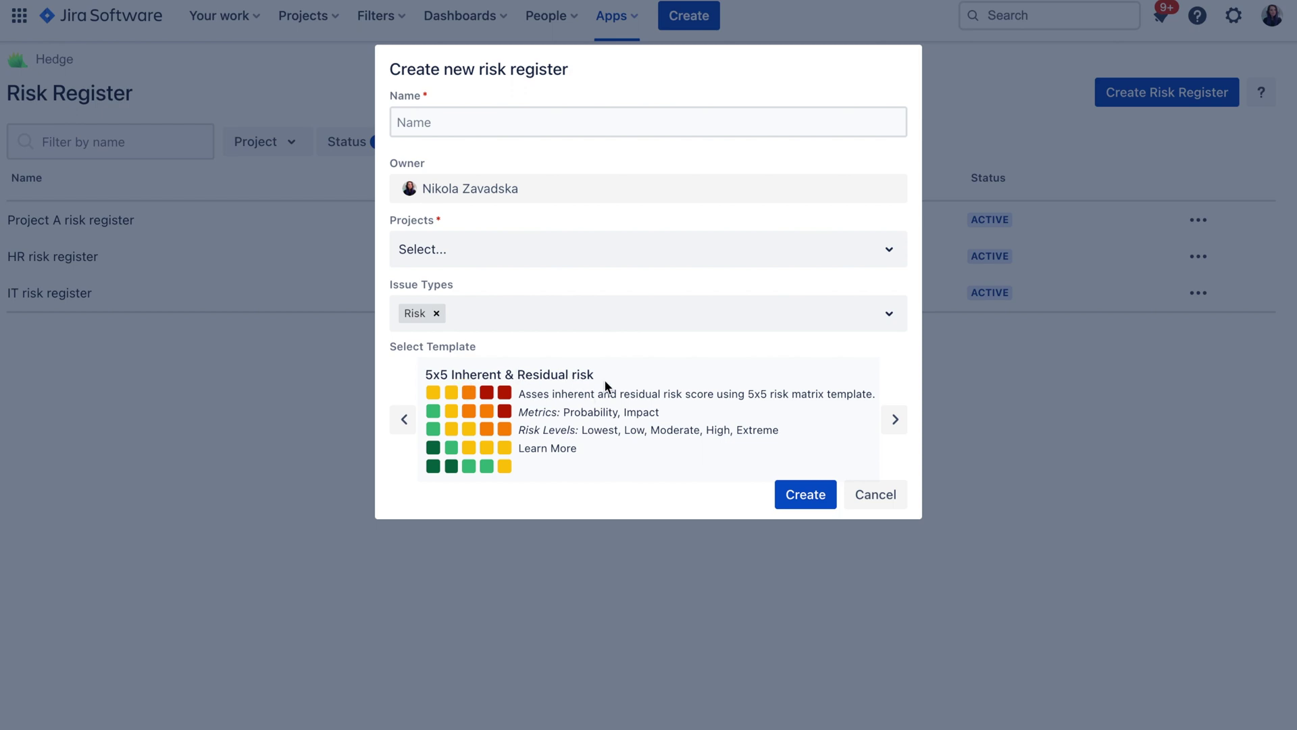
left_click(413, 417)
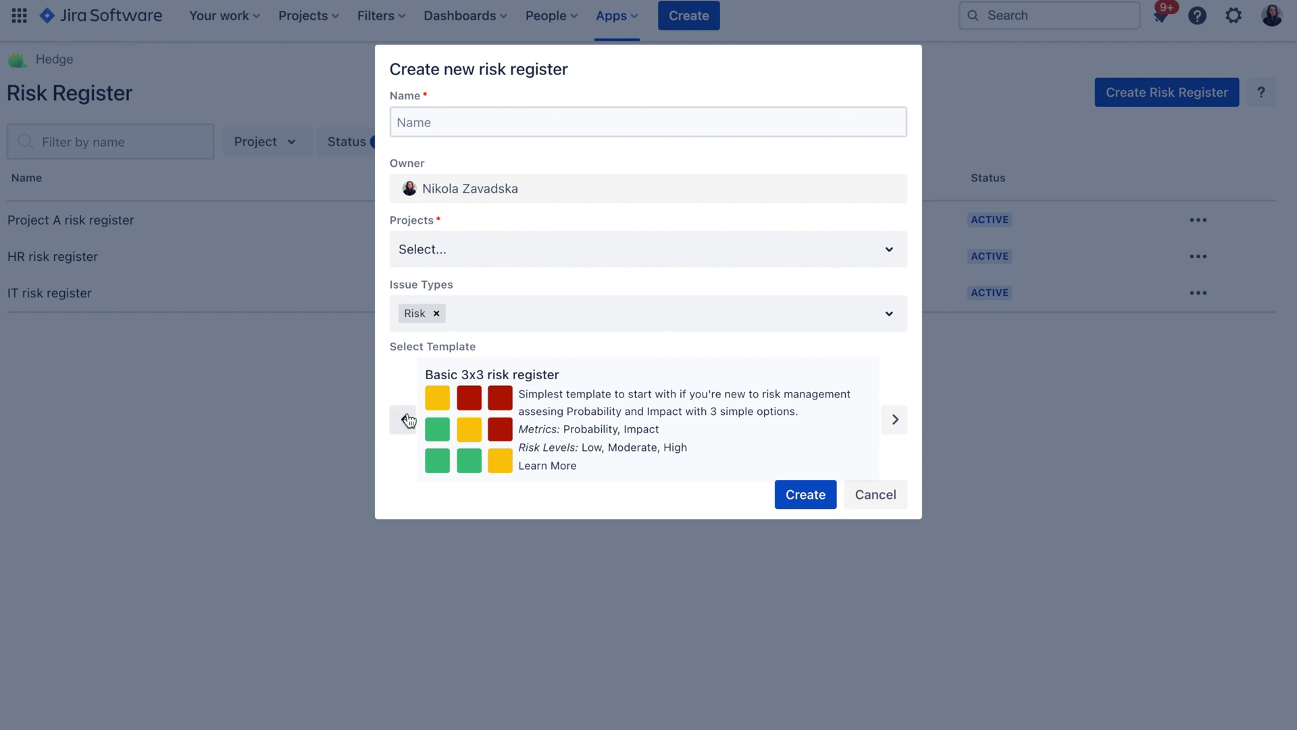
left_click(895, 419)
left_click(895, 420)
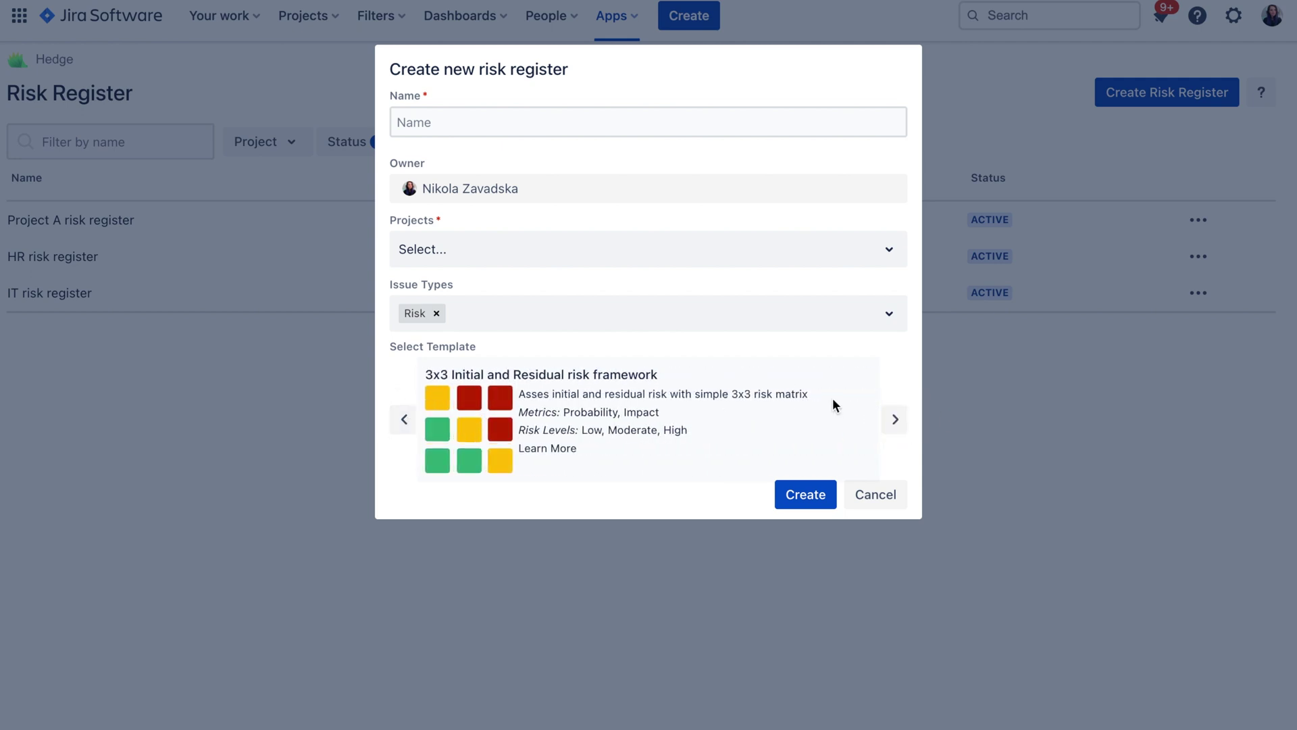
left_click(866, 498)
left_click(84, 219)
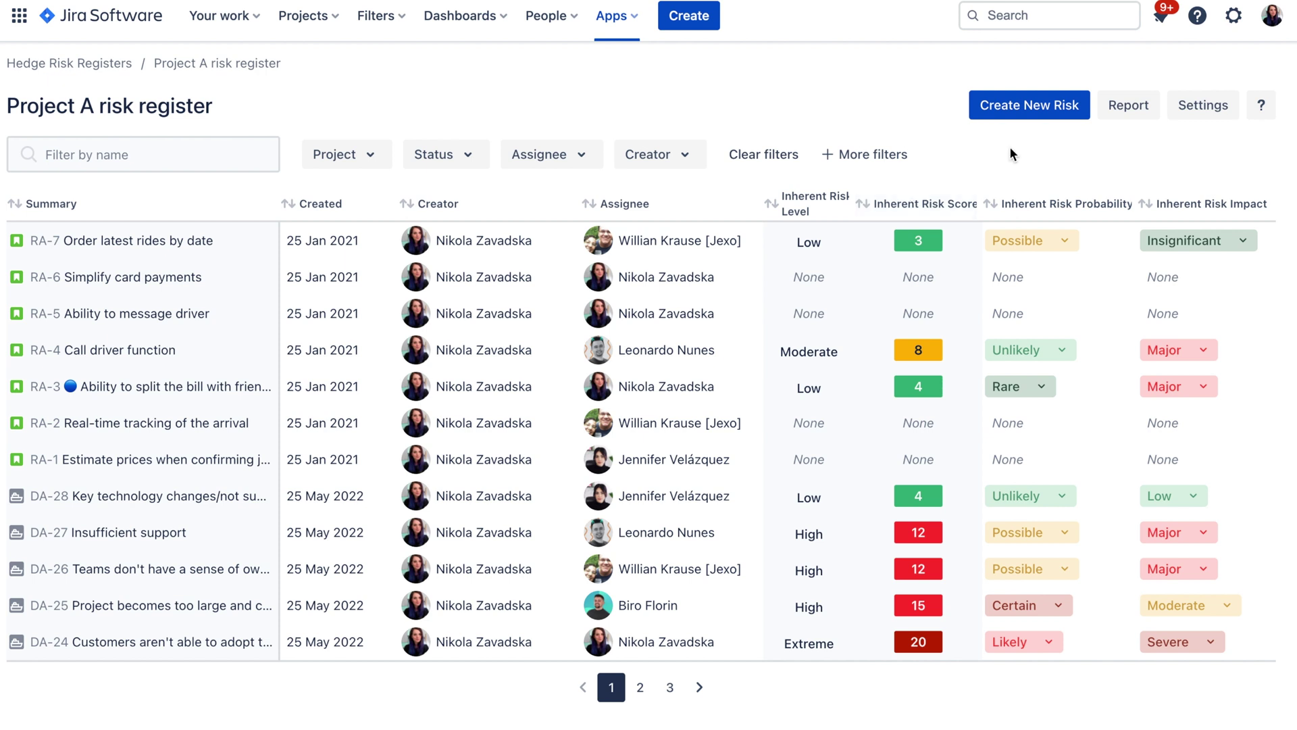
left_click(1010, 110)
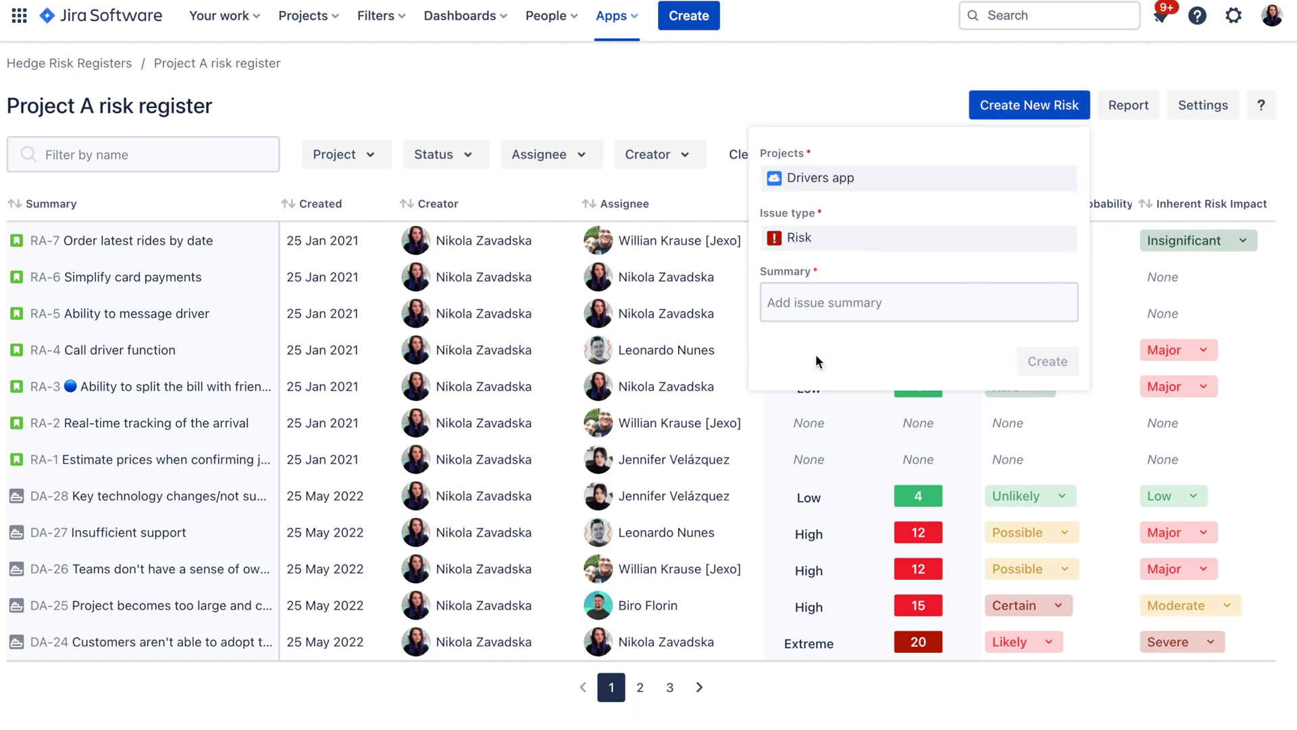
left_click(828, 296)
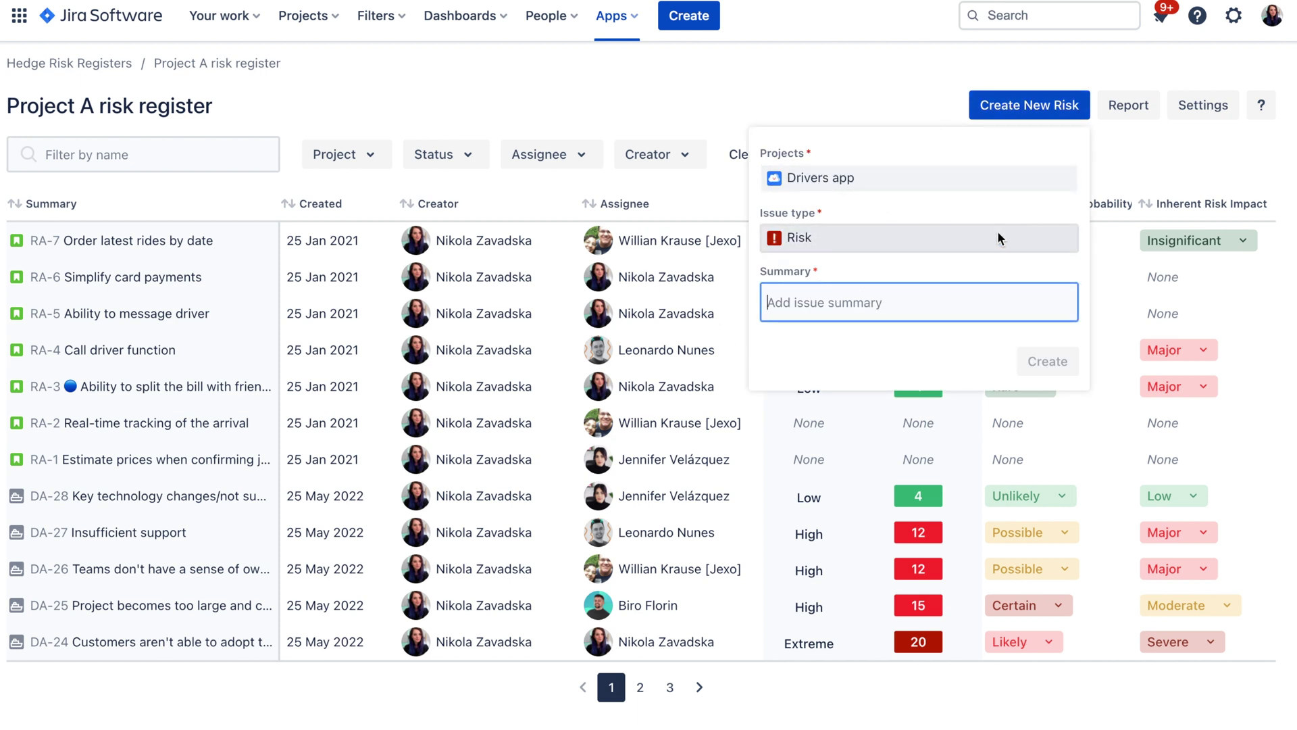
left_click(1040, 106)
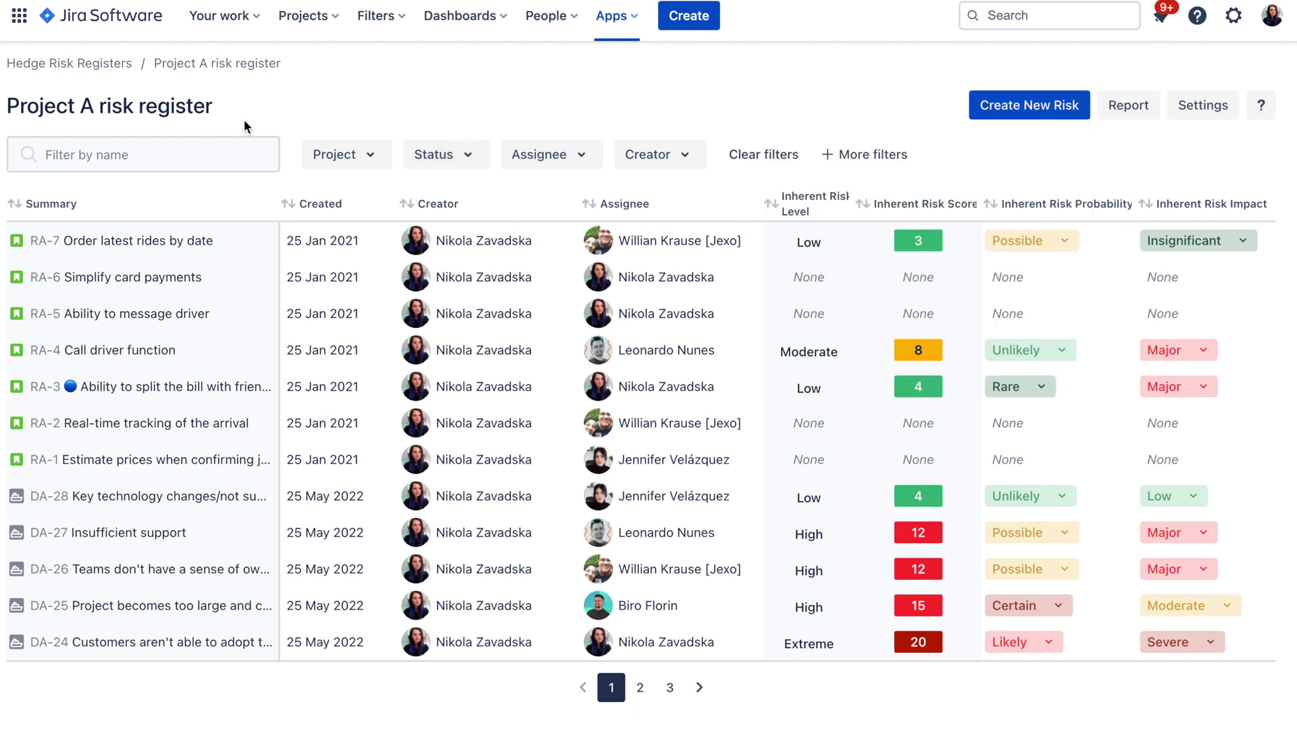
Browse the Project, Status, Assignee, Creator and More filters, then open risk RA-7.
left_click(362, 150)
left_click(431, 151)
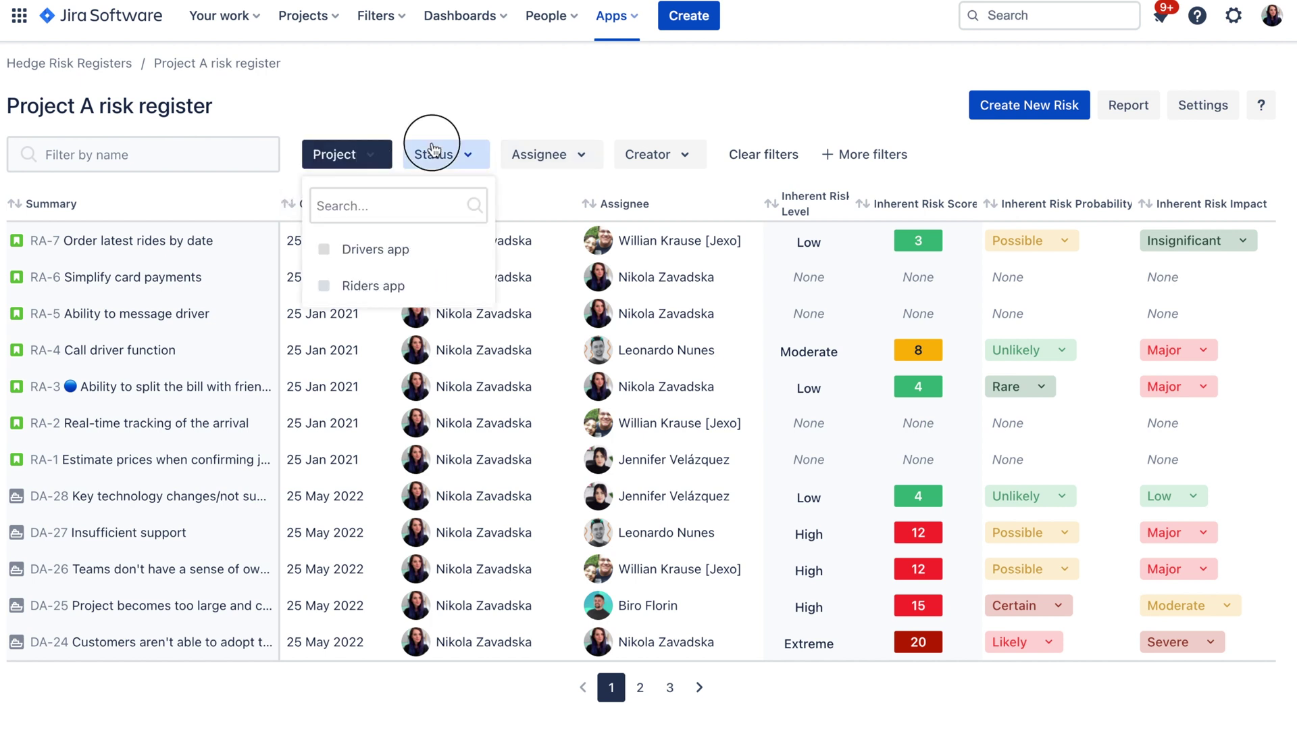
left_click(582, 157)
left_click(686, 155)
left_click(854, 92)
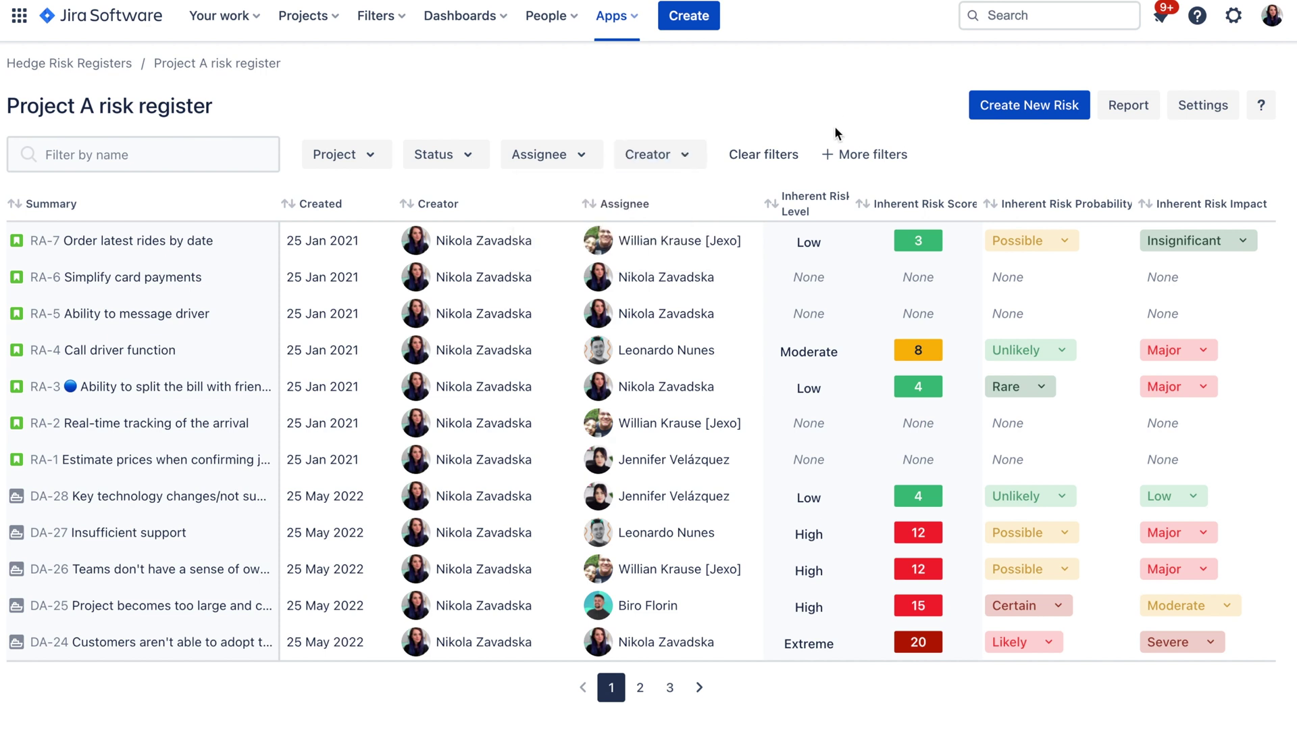
left_click(845, 154)
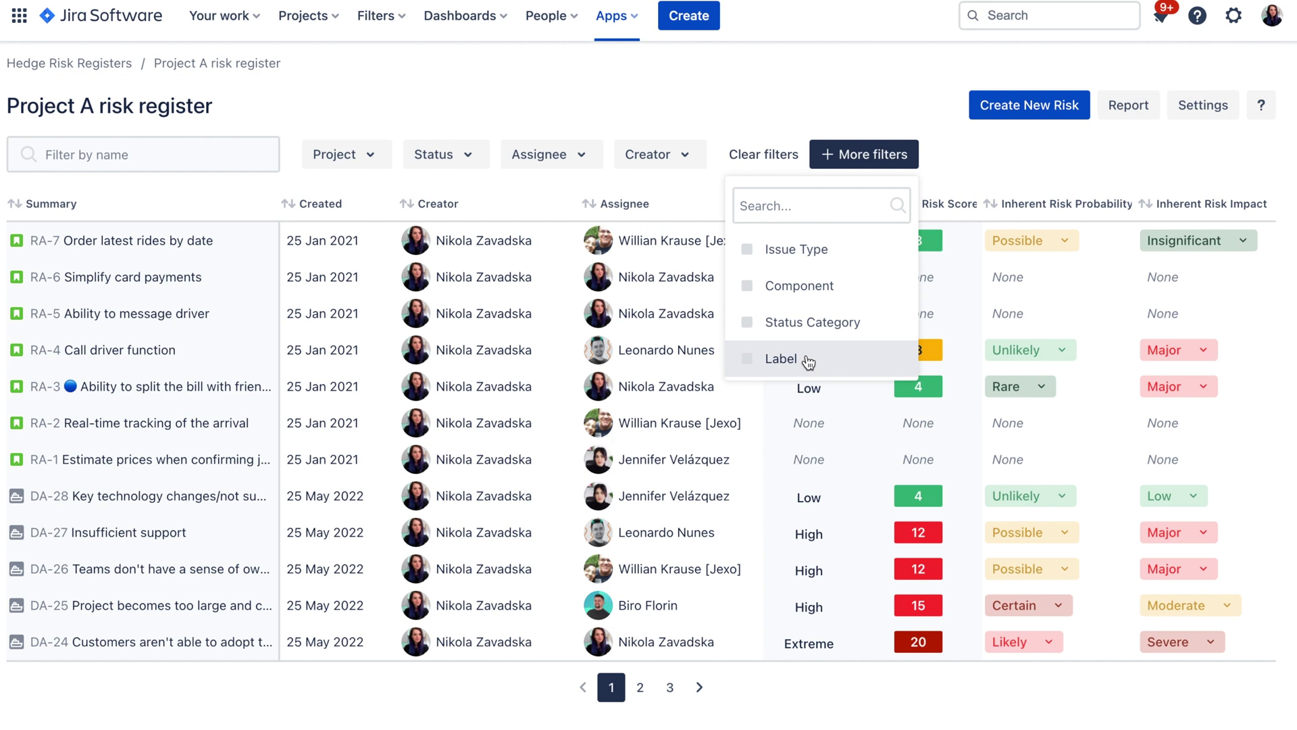
left_click(851, 154)
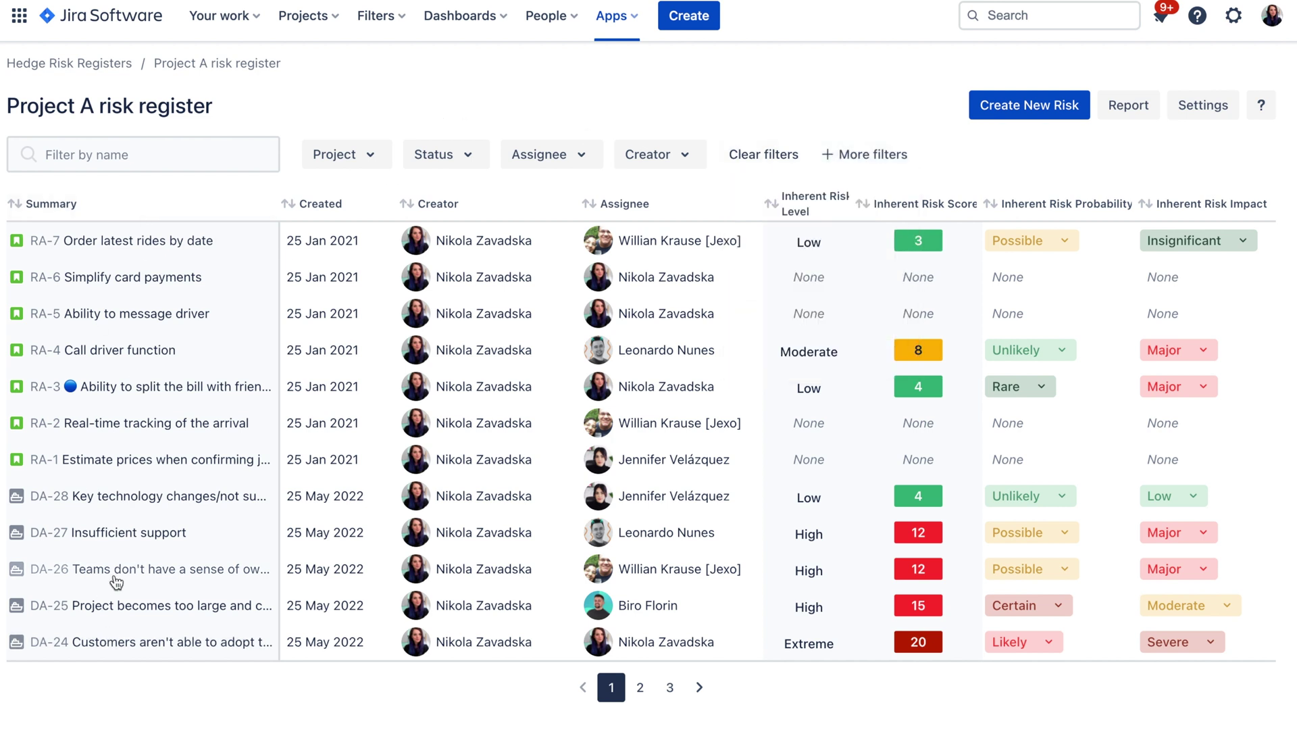
left_click(149, 292)
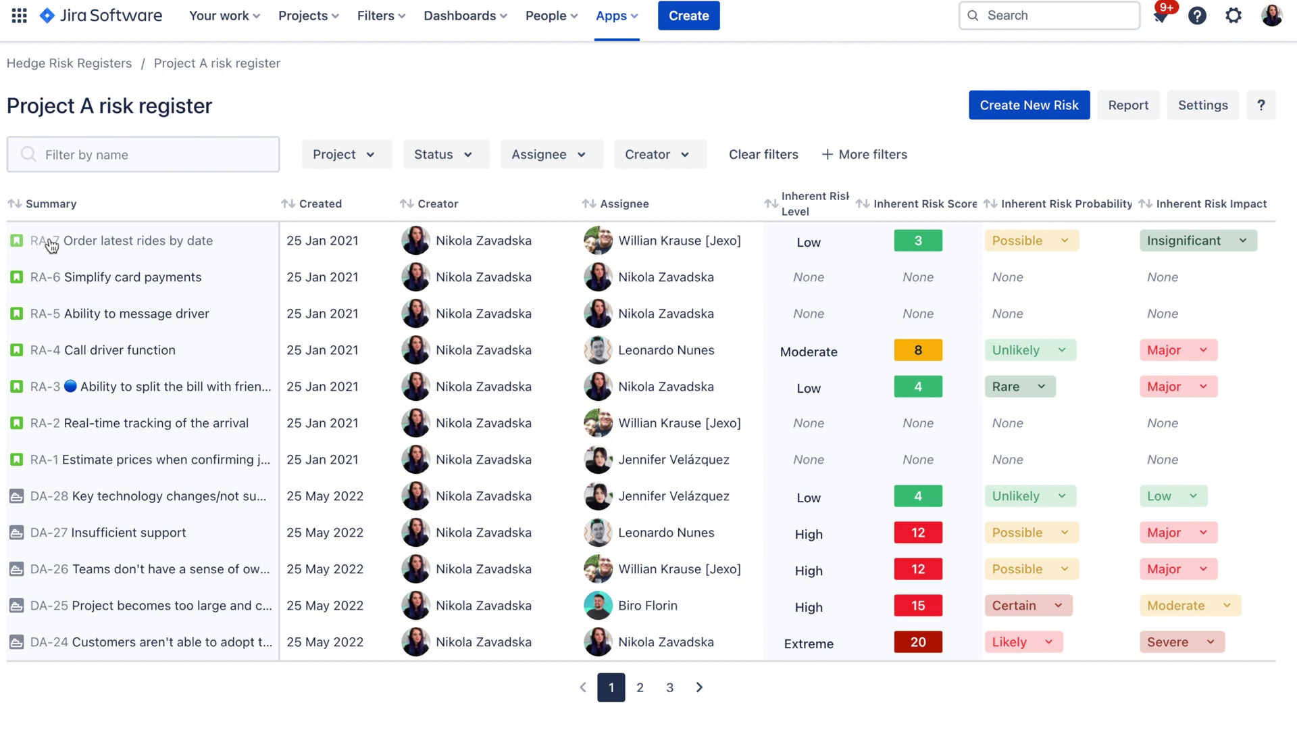
left_click(99, 243)
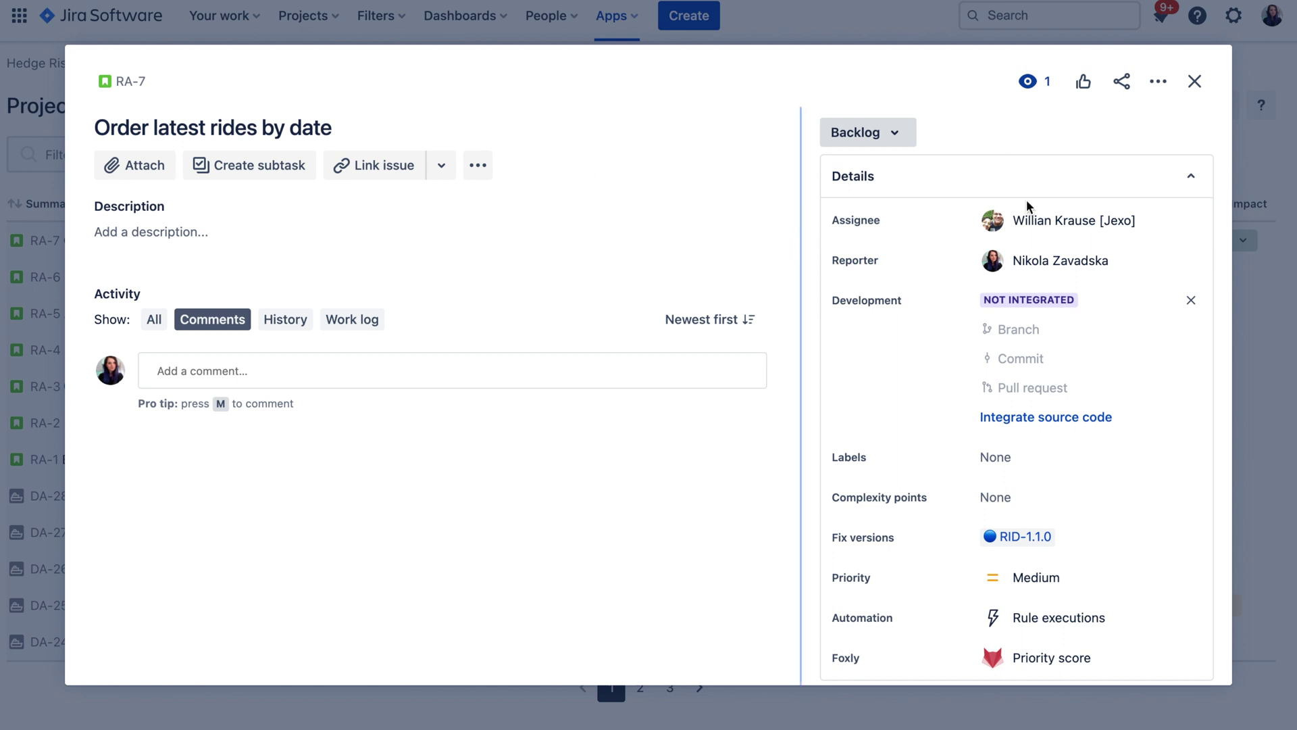
Close the RA-7 detail view to return to the Project A register table.
mouse_move(1027, 227)
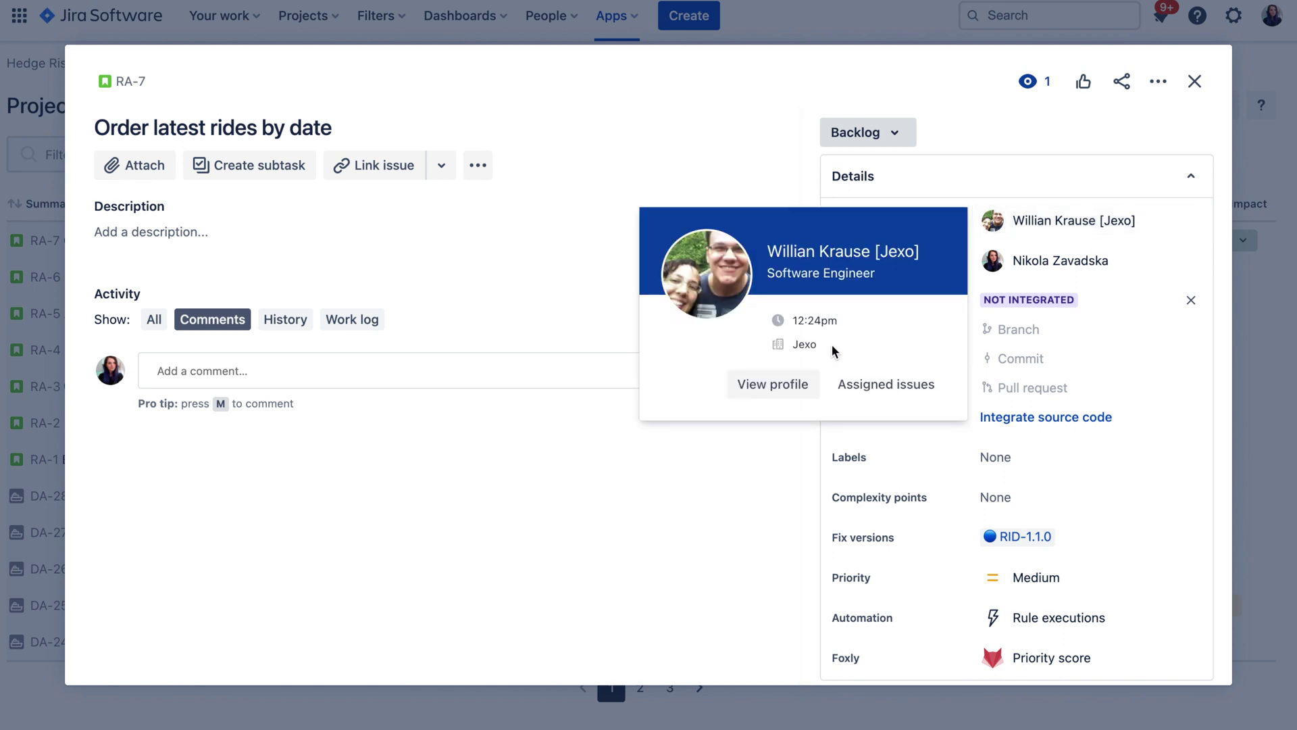
left_click(1193, 81)
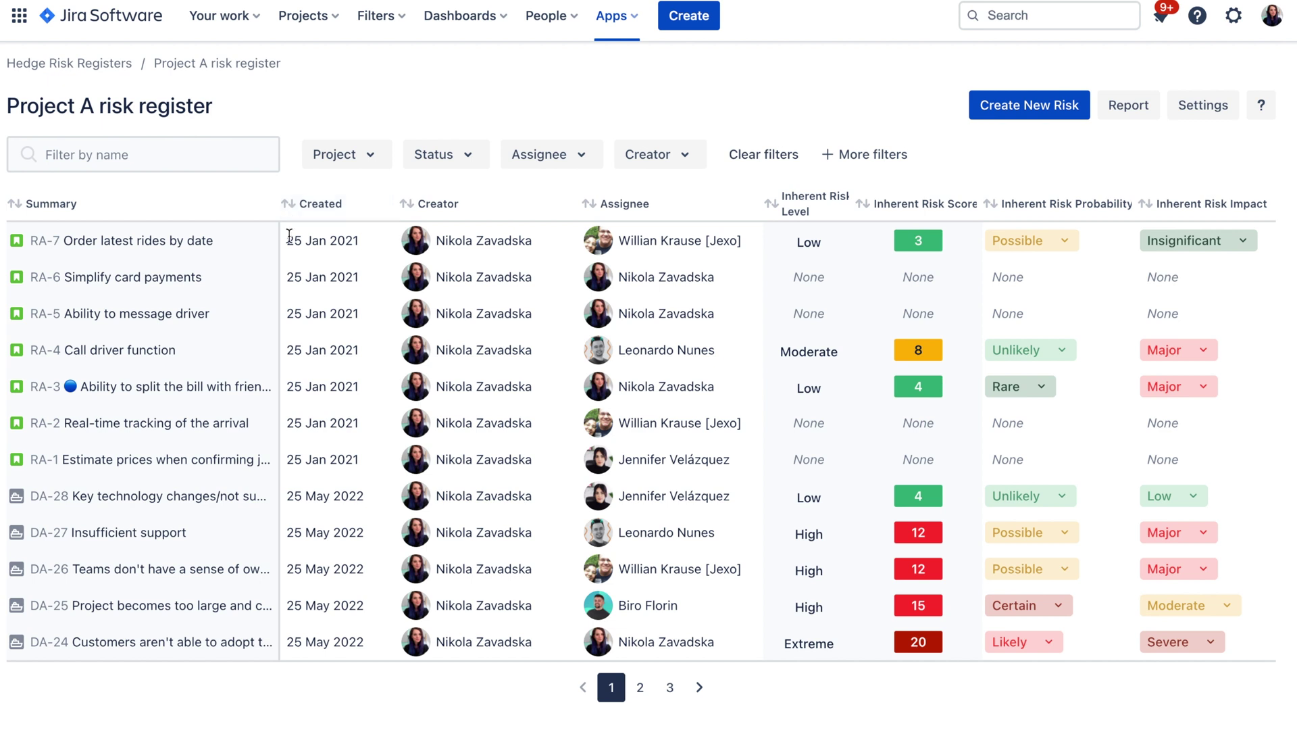
Sort risks by assignee and set RA-2's inherent rating to Unlikely probability, Moderate impact.
left_click(597, 210)
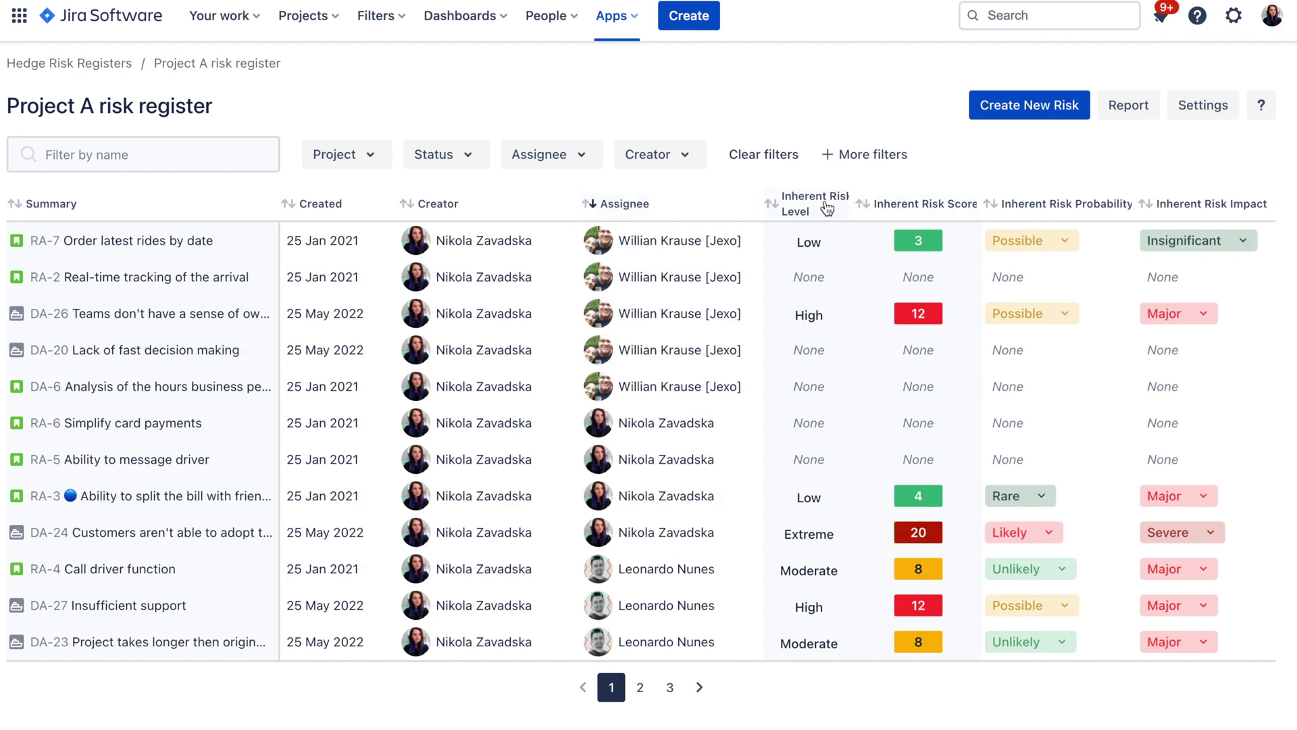
scroll(827, 209, "right", 5)
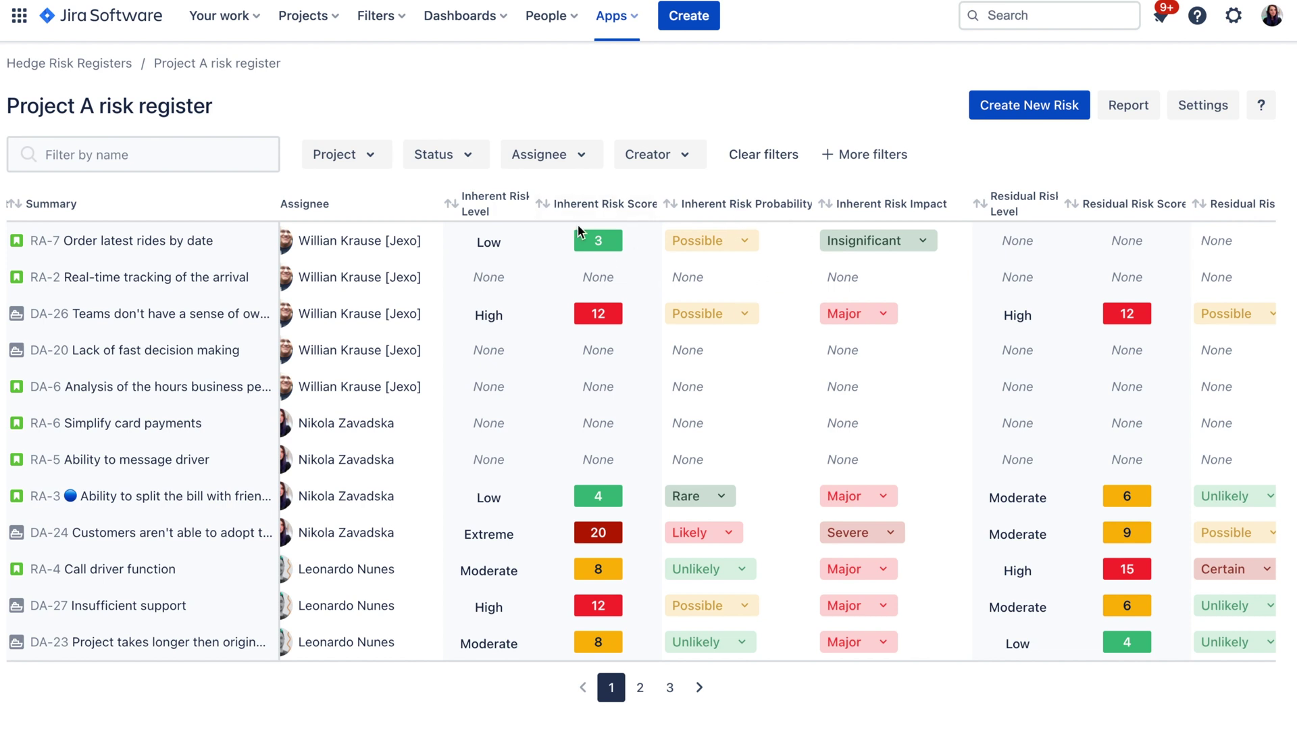
left_click(697, 285)
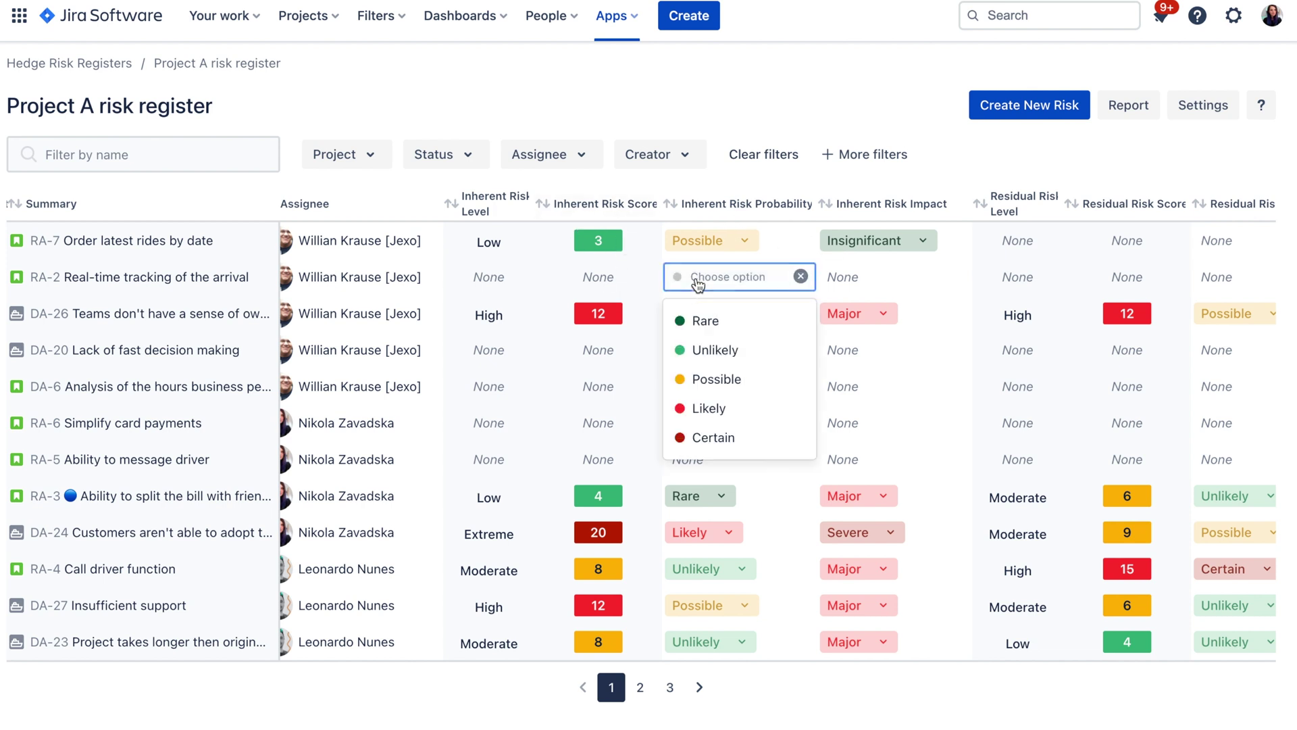
left_click(715, 351)
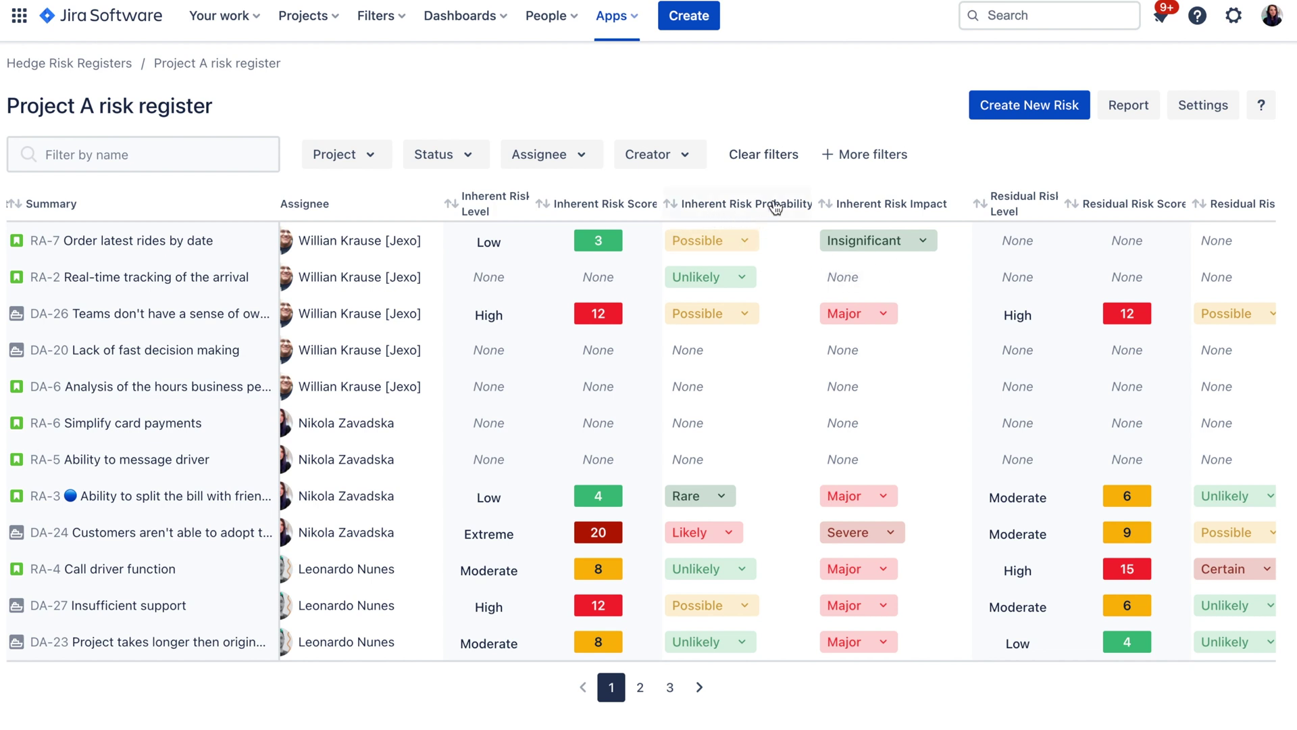
left_click(882, 289)
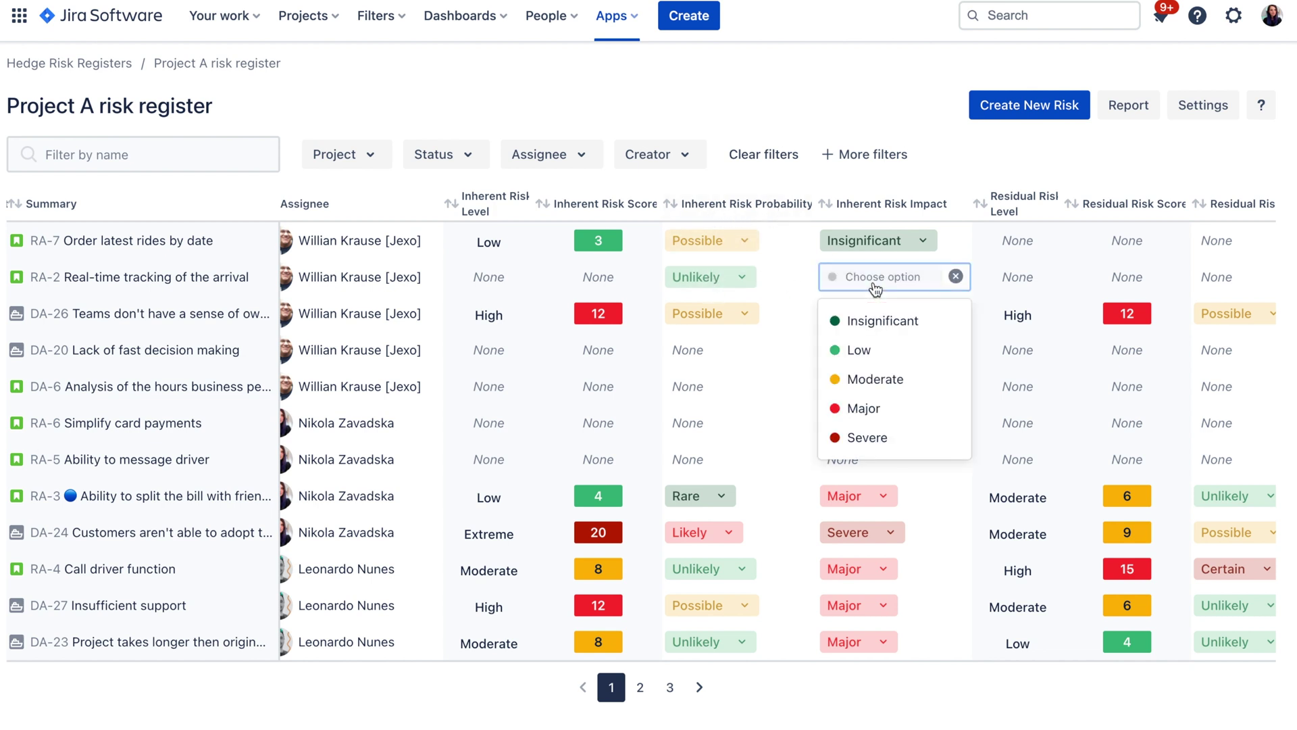
left_click(875, 382)
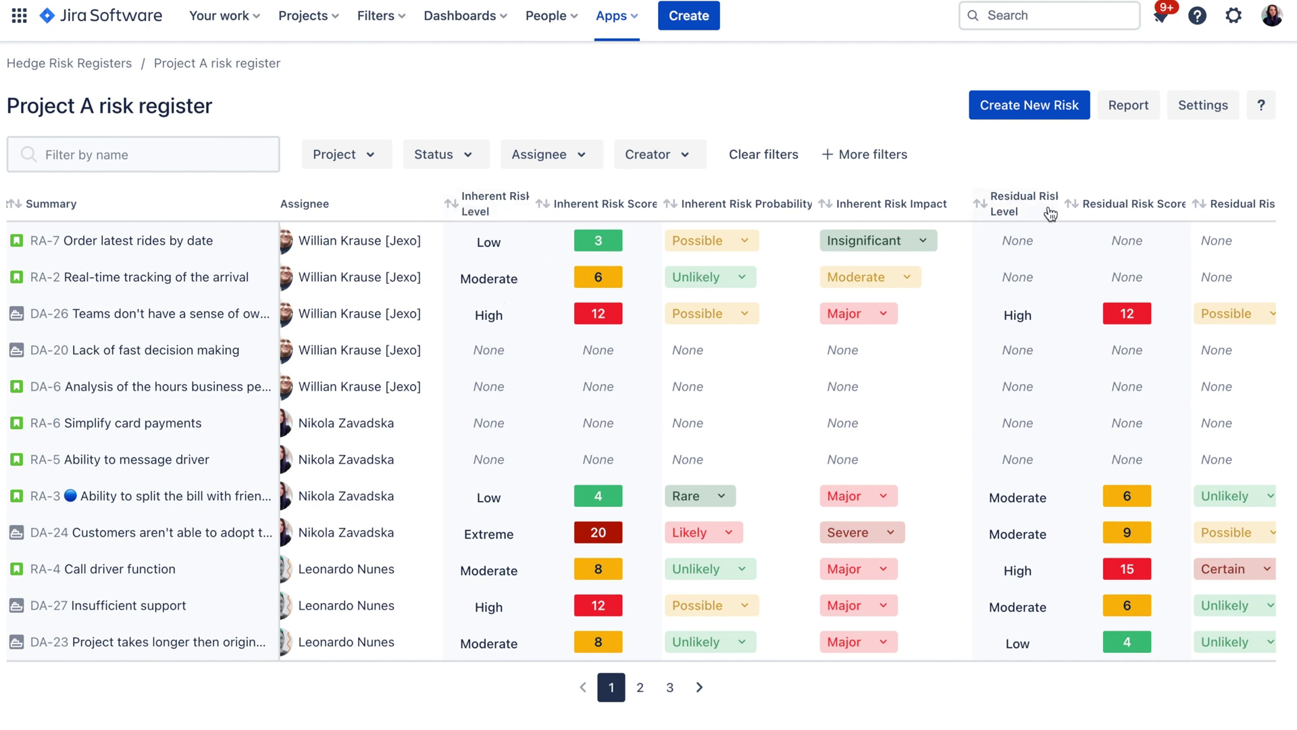
Set RA-2's residual rating to Possible probability and Major impact.
scroll(1173, 290, "right", 5)
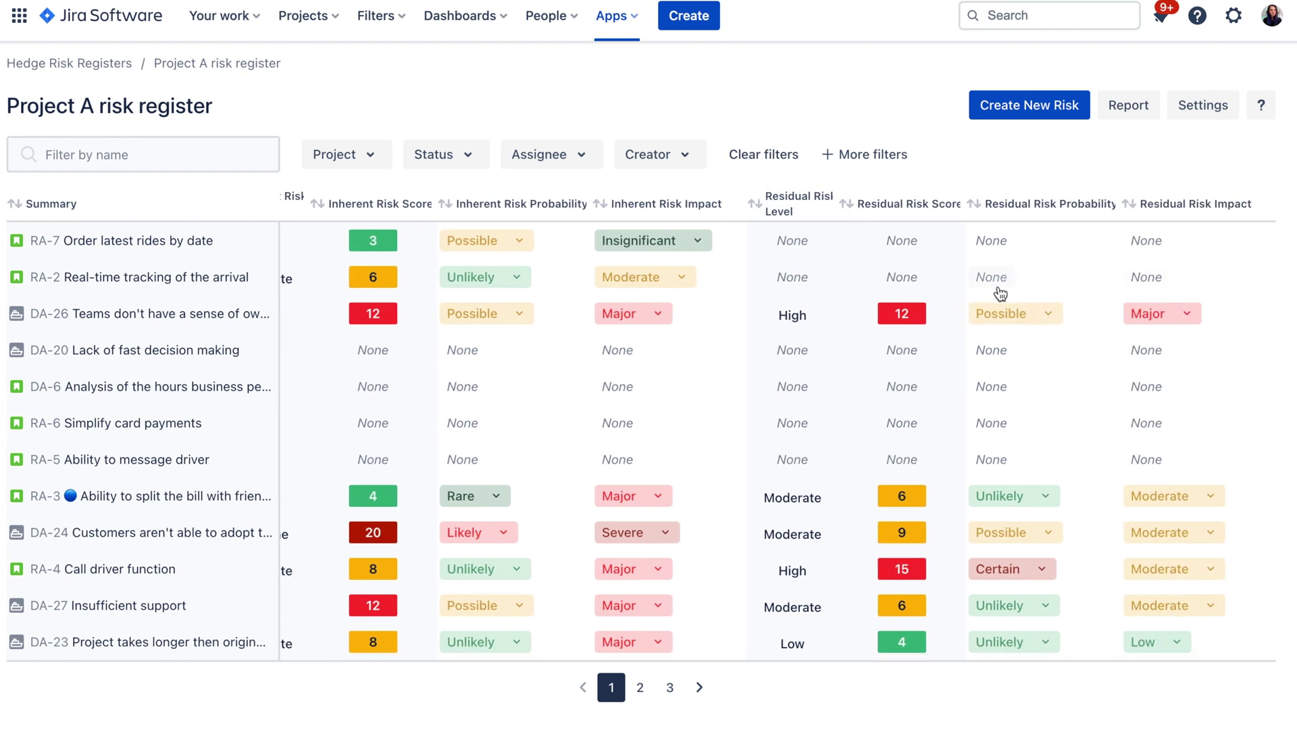
left_click(993, 285)
left_click(1013, 379)
left_click(1134, 285)
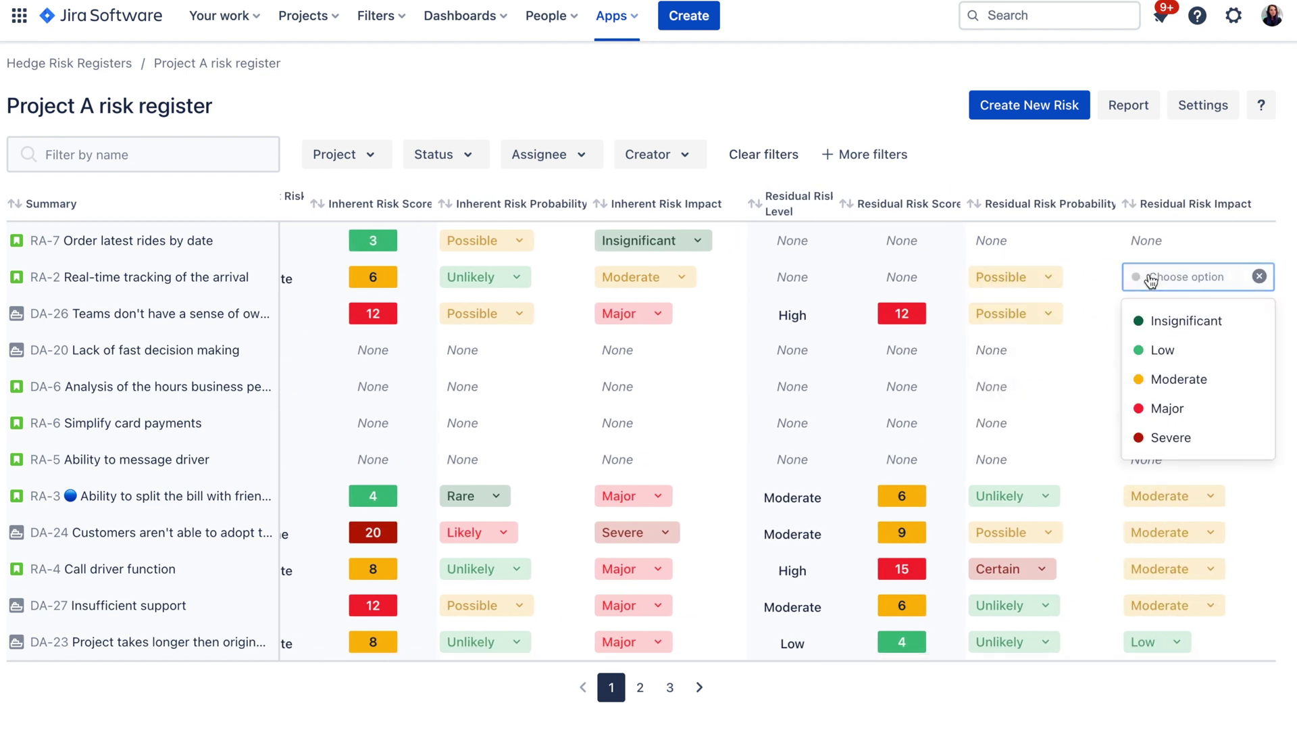
left_click(1164, 408)
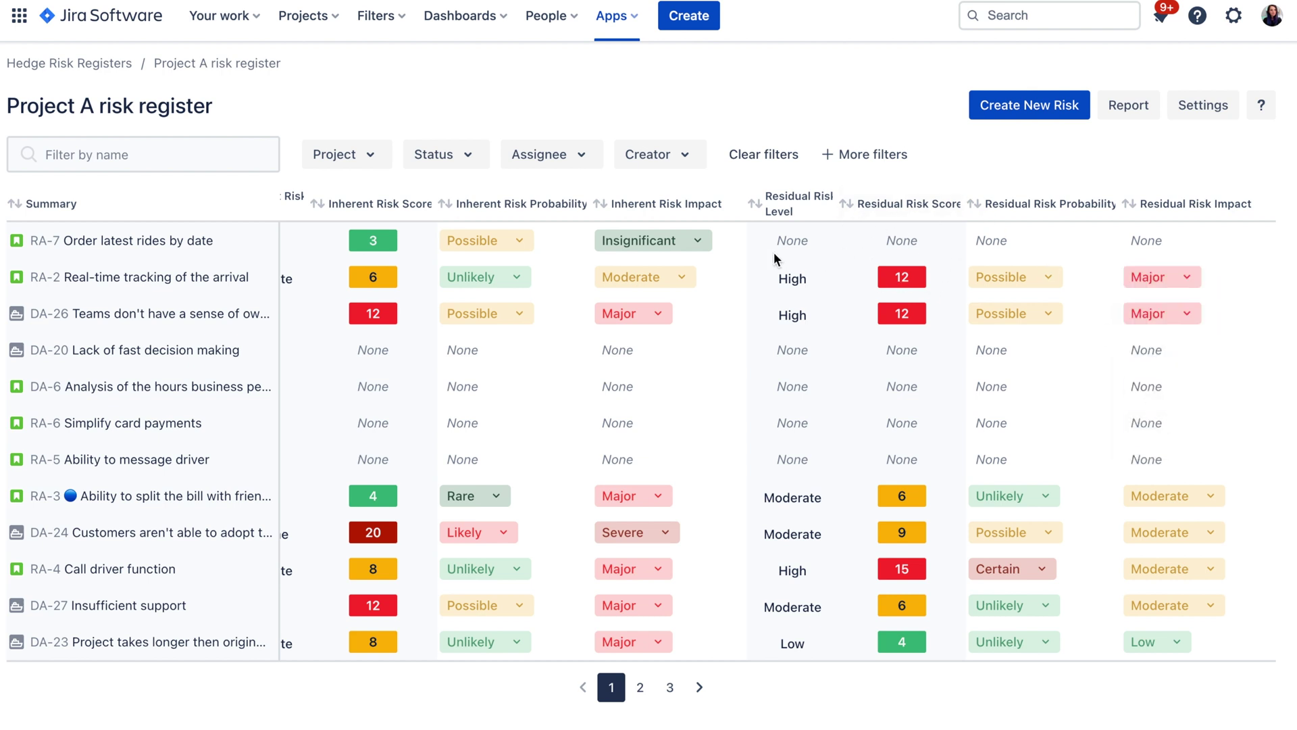
scroll(861, 308, "left", 10)
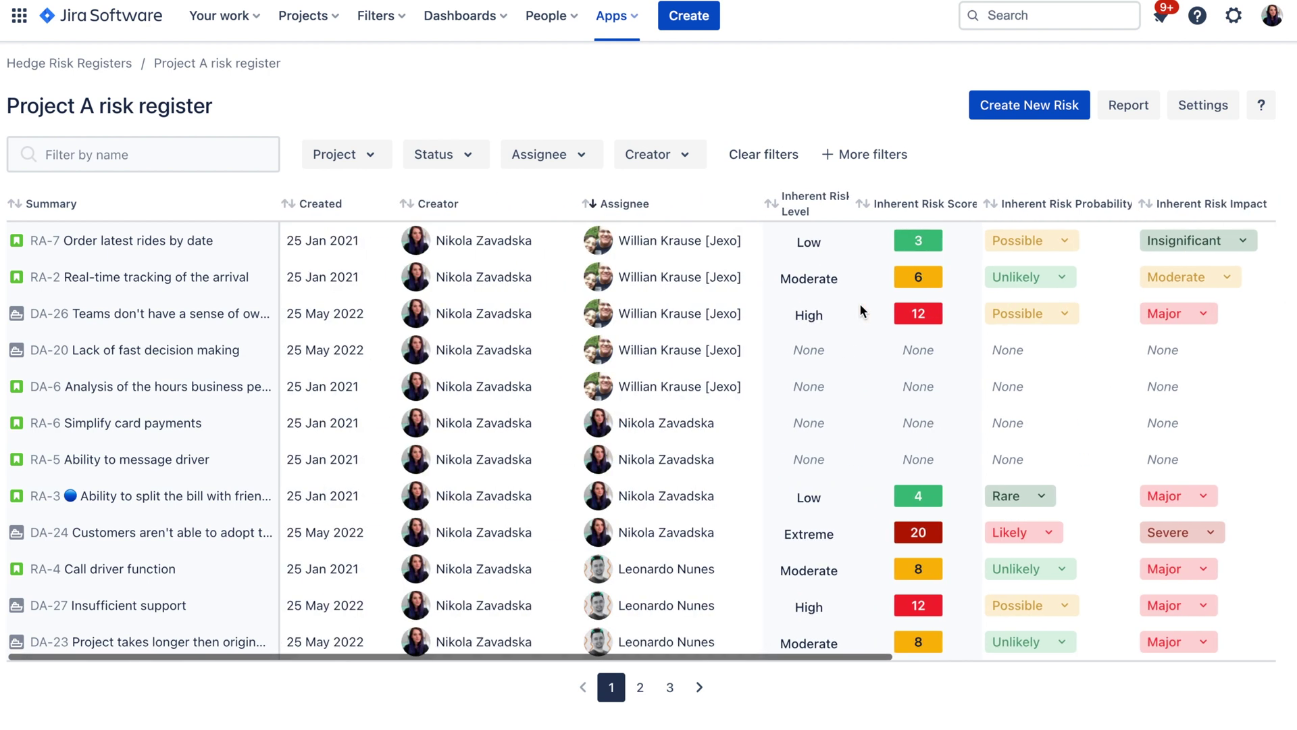
Open the Project A risk register settings on the Residual risk framework.
left_click(1187, 108)
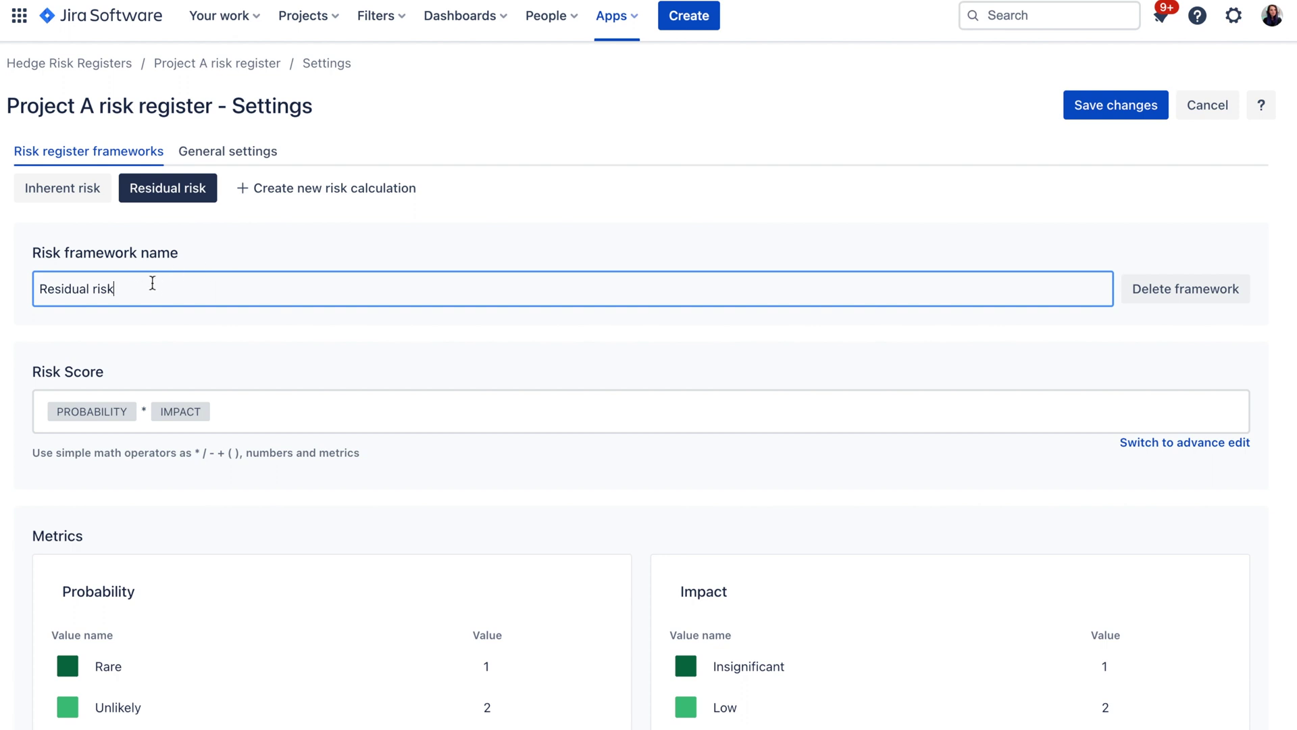
scroll(151, 309, "down", 3)
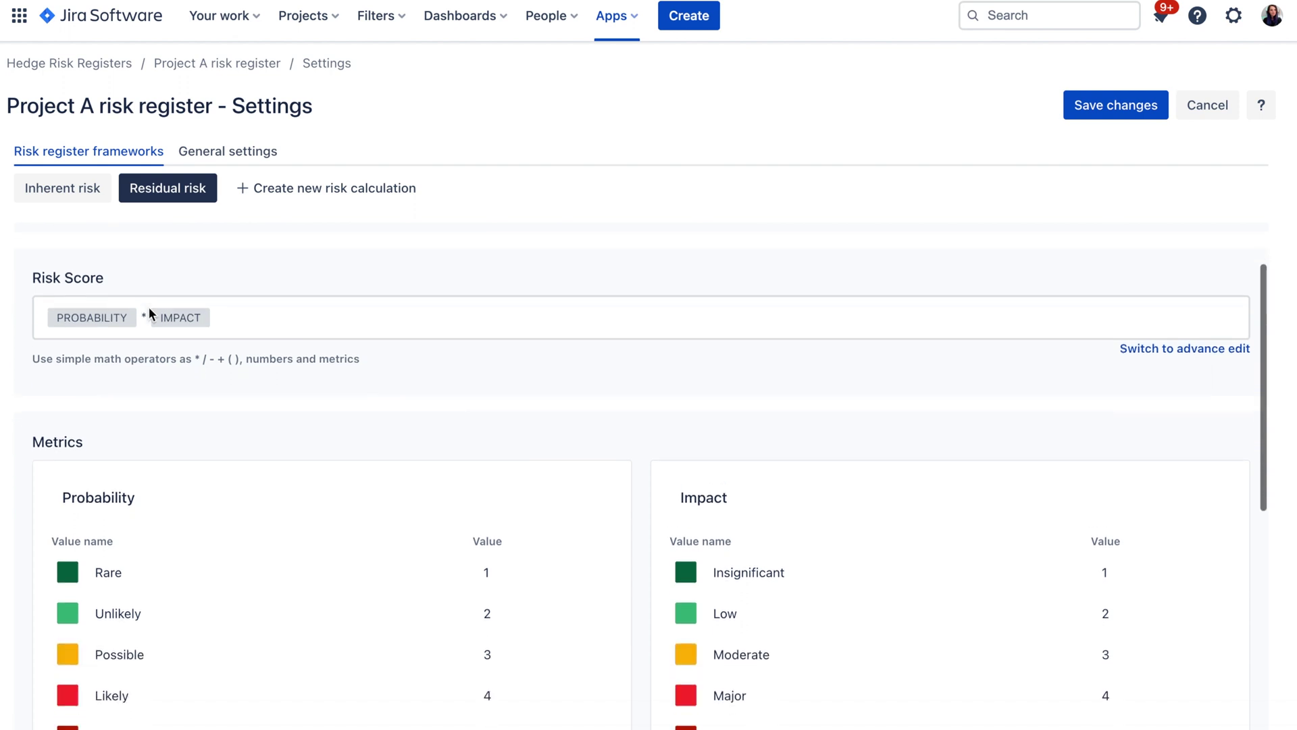
scroll(154, 316, "up", 3)
scroll(517, 294, "down", 1)
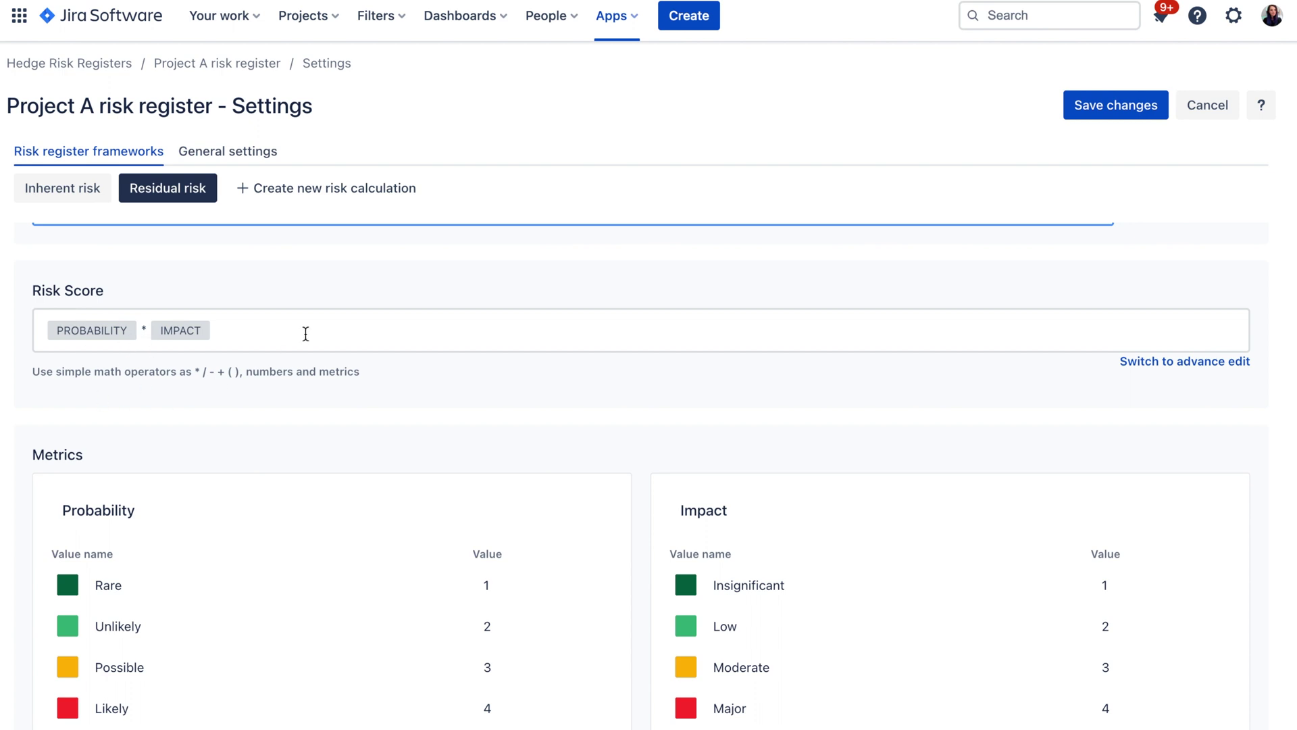
Experiment with the Risk Score formula, then restore it to PROBABILITY * IMPACT.
left_click(305, 333)
type("-0")
key("BackSpace")
type("100")
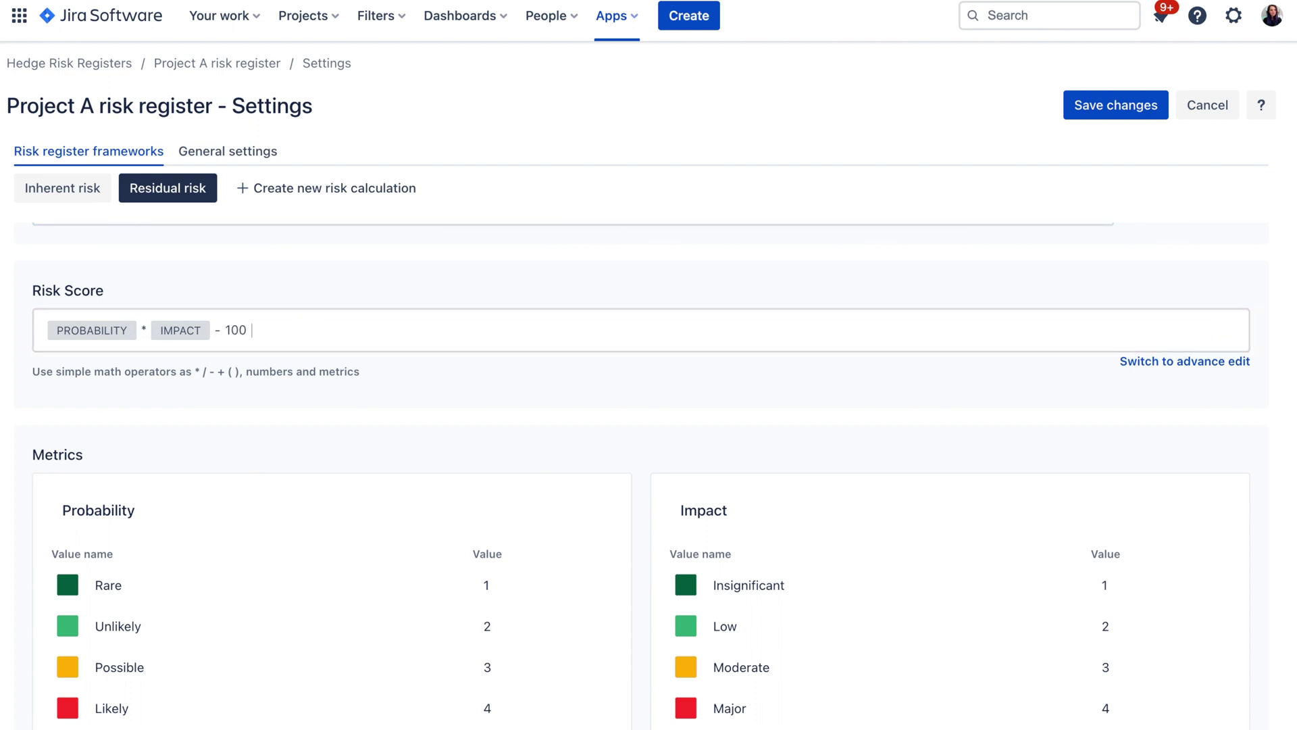
key("BackSpace")
key("BackSpace")
key("BackSpace")
key("BackSpace")
key("BackSpace")
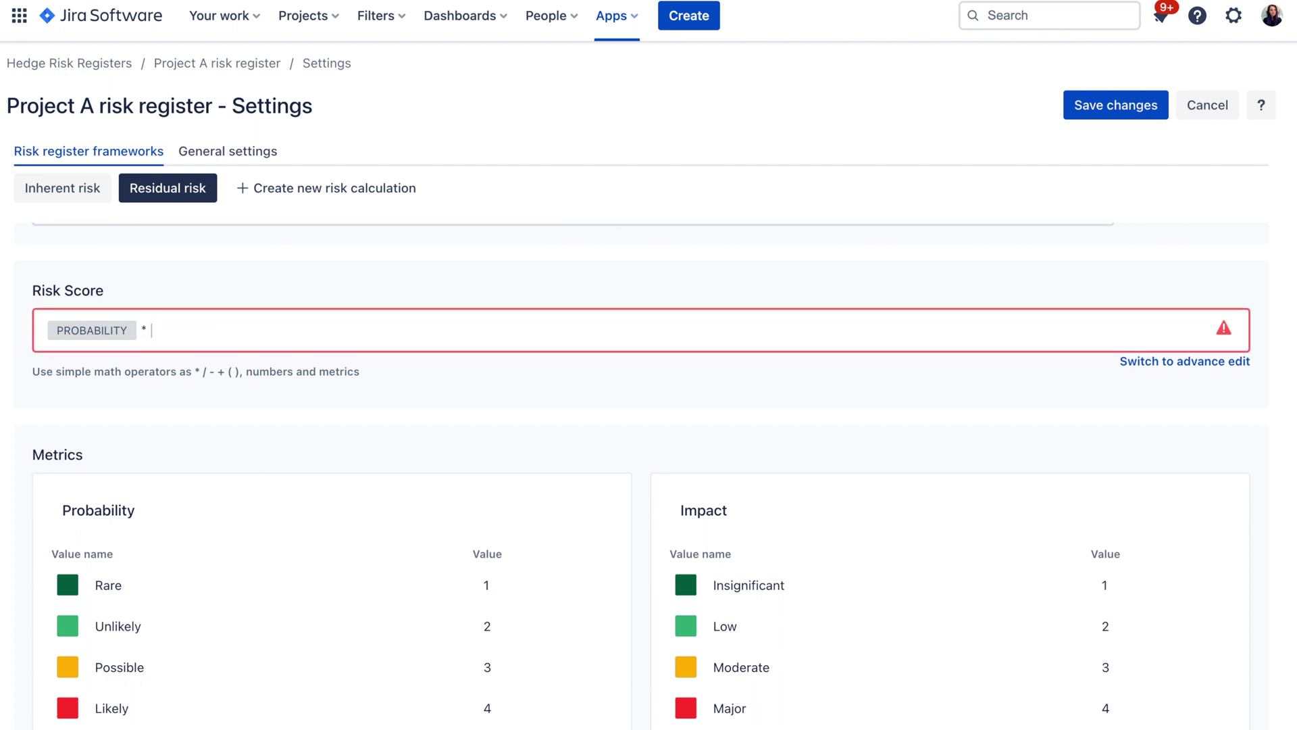
type("Imp")
left_click(192, 368)
Check the Rare value's colour choices without changing it, and scroll to Metrics.
scroll(216, 422, "down", 3)
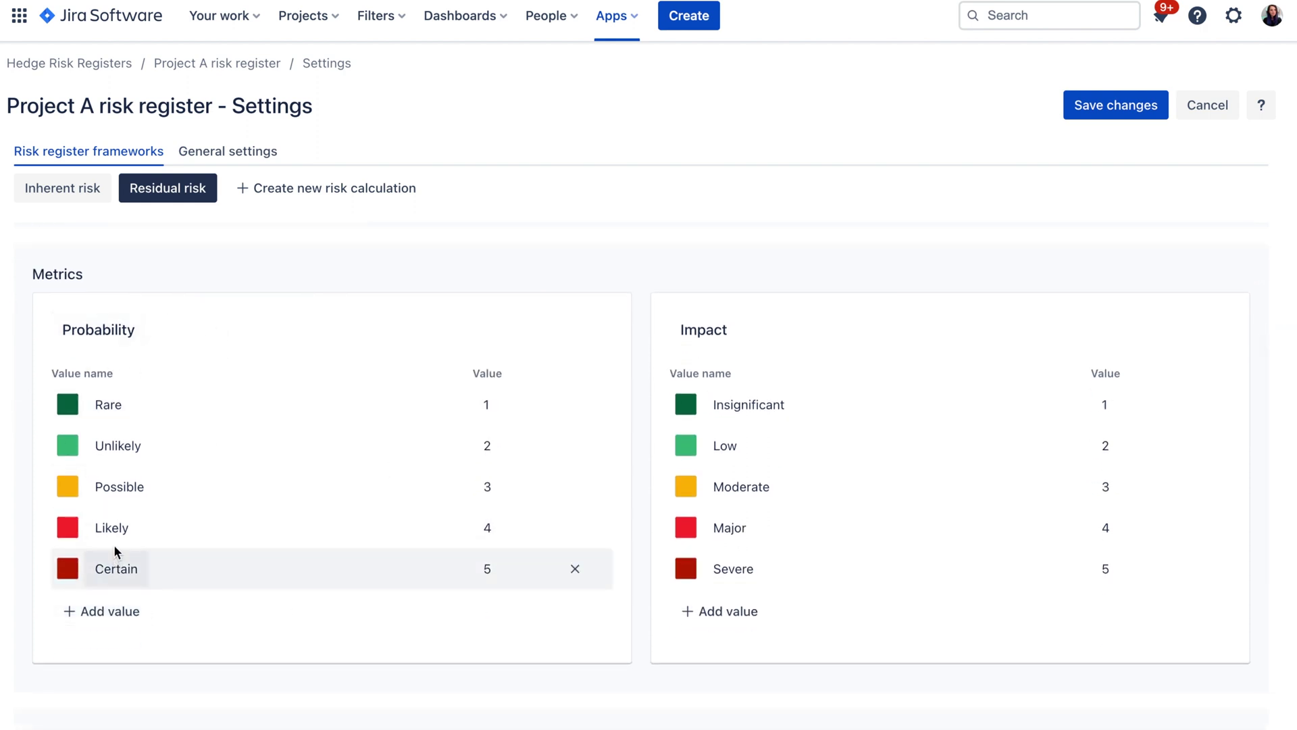
left_click(70, 409)
left_click(71, 409)
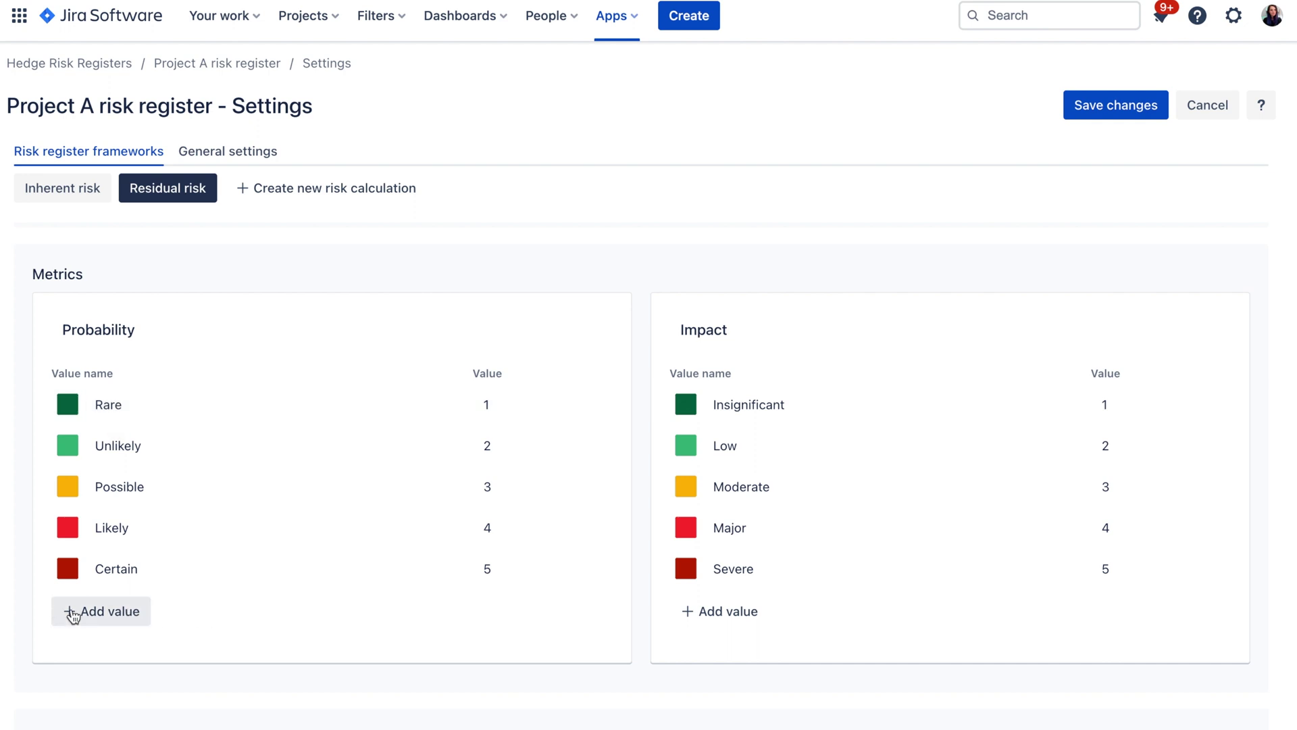
scroll(339, 630, "down", 1)
scroll(339, 624, "down", 6)
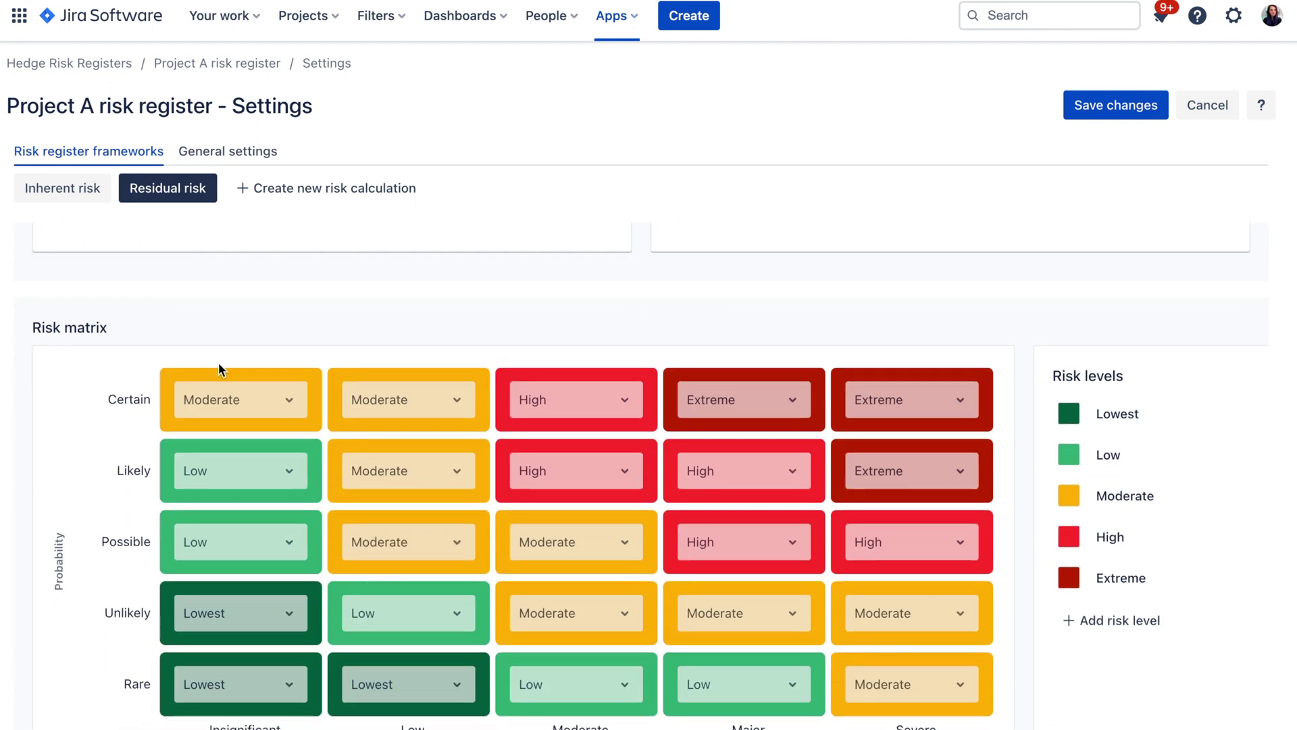
scroll(188, 598, "down", 1)
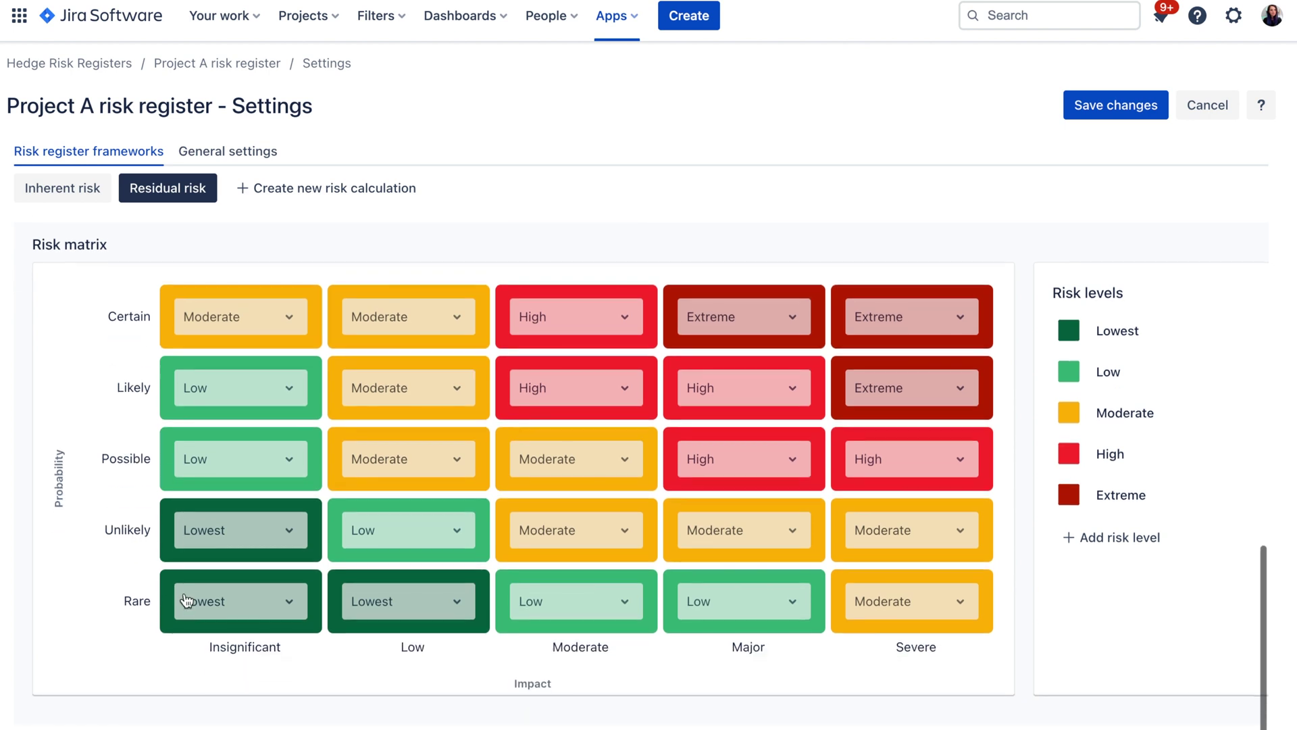
left_click(1100, 556)
left_click(1176, 586)
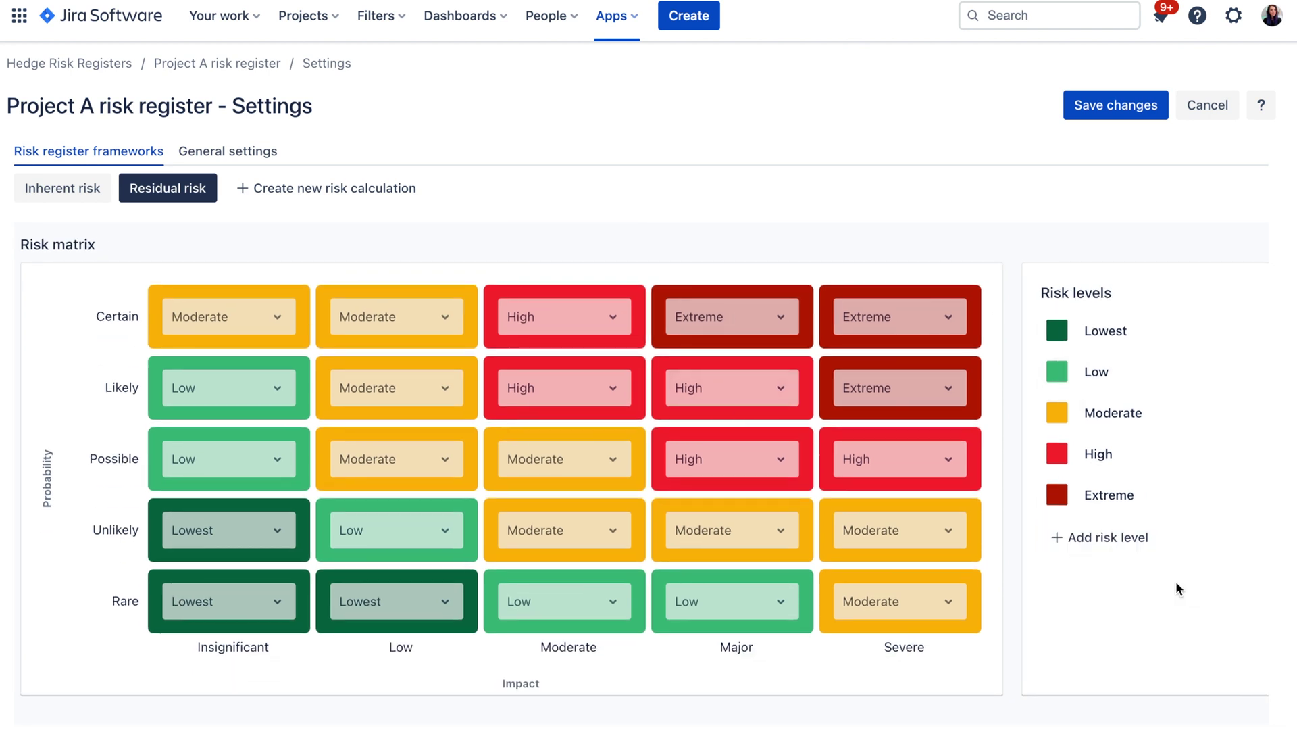
left_click(390, 316)
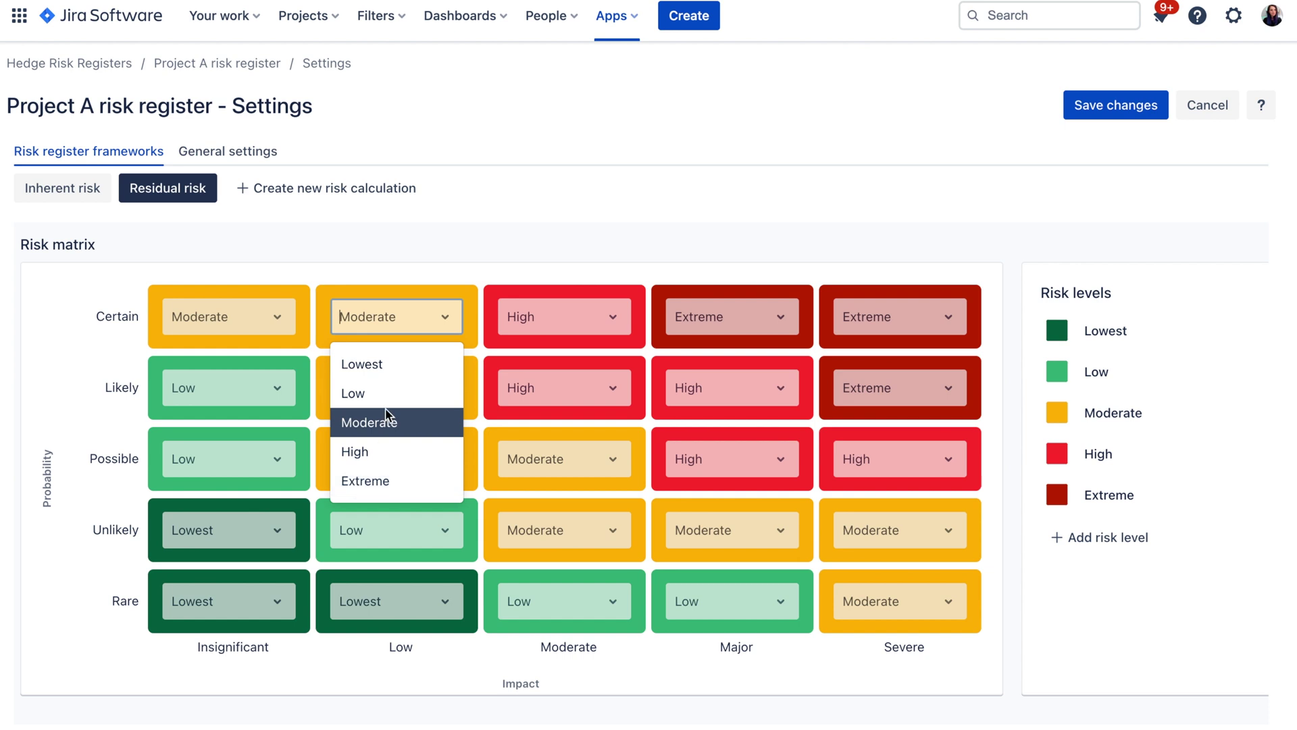
left_click(377, 450)
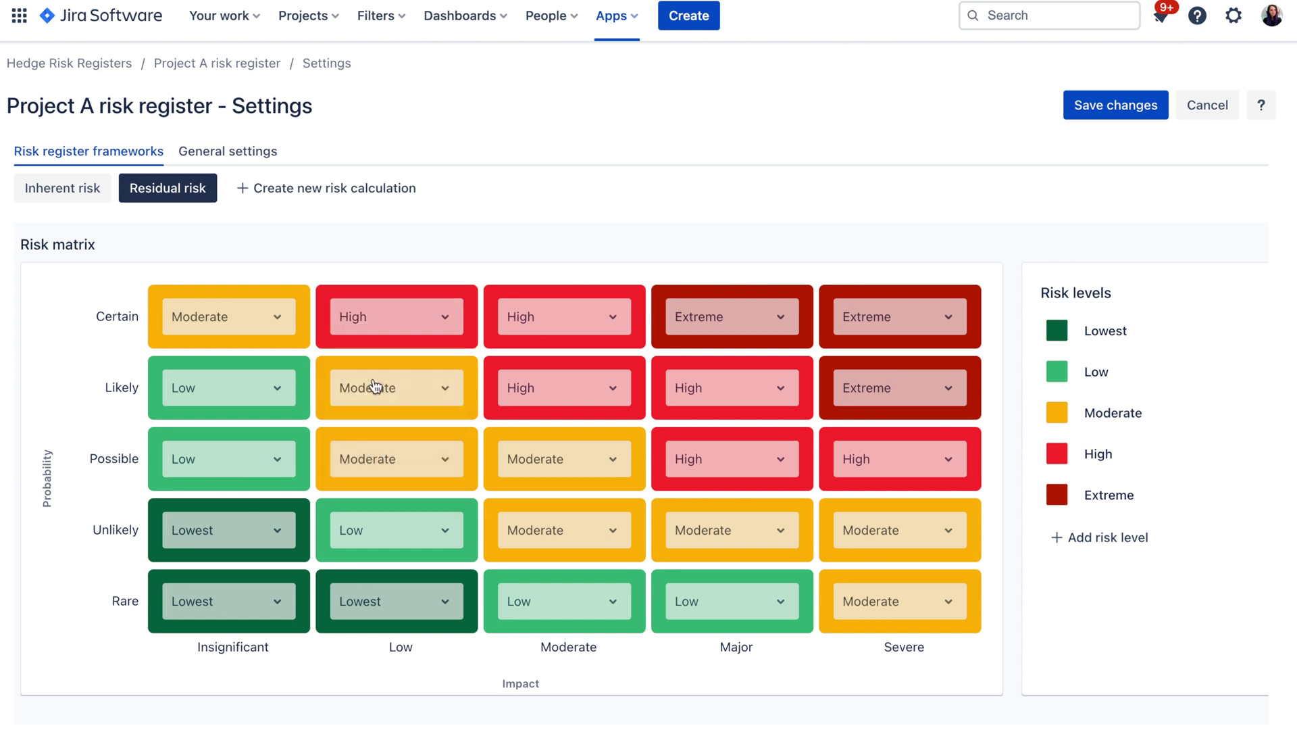
left_click(376, 316)
left_click(374, 424)
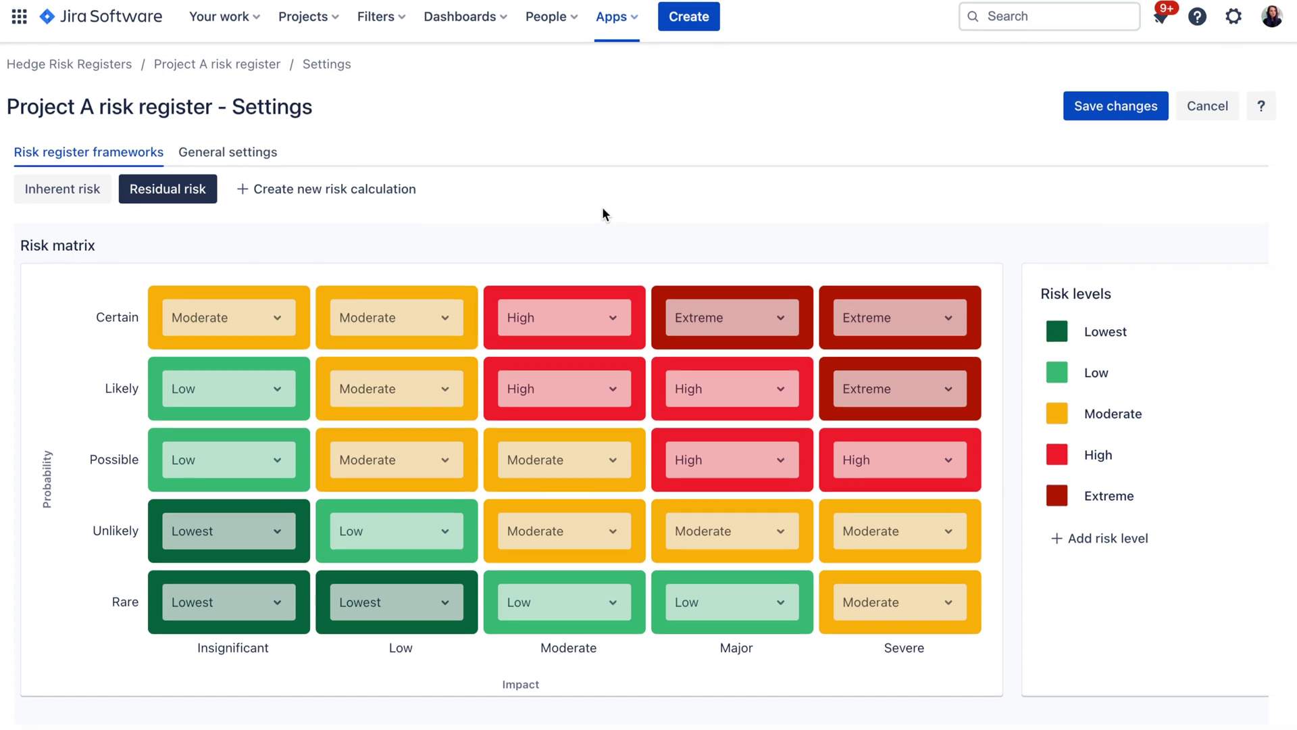
scroll(612, 267, "up", 10)
View the register's General settings, then leave settings without saving.
left_click(612, 272)
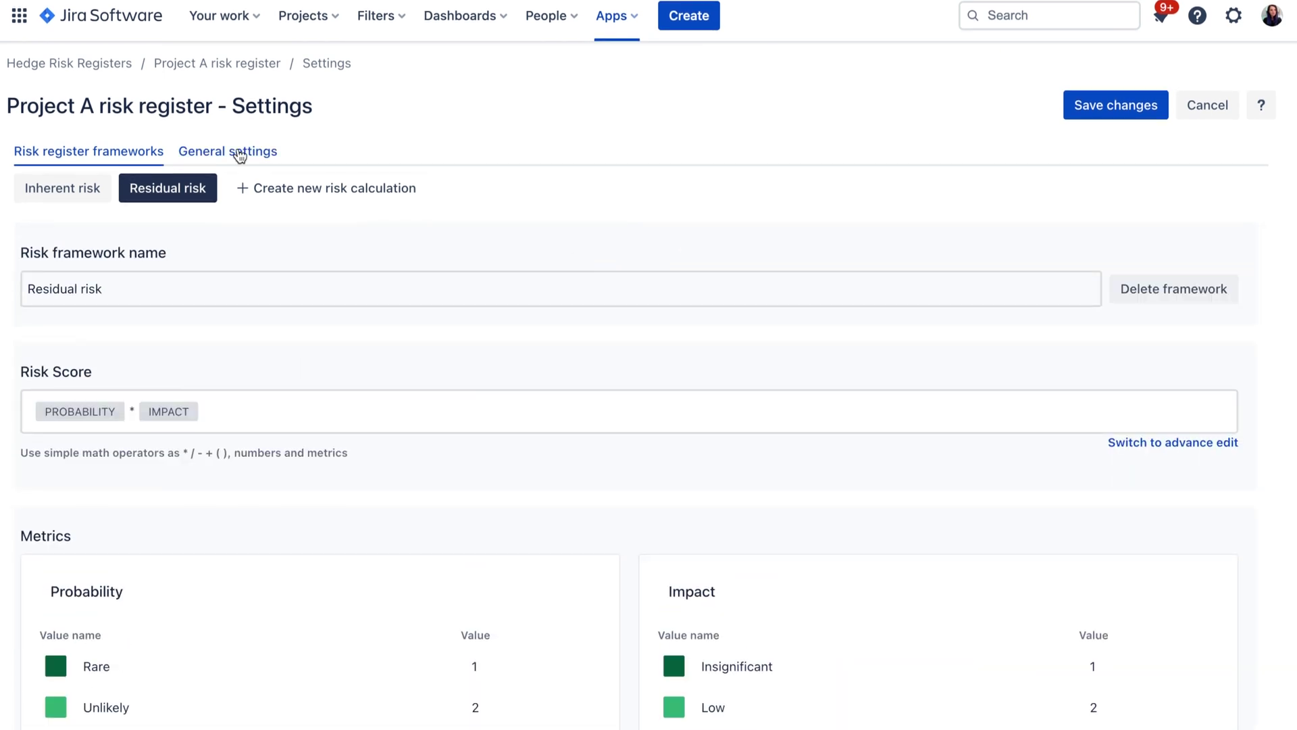
left_click(223, 153)
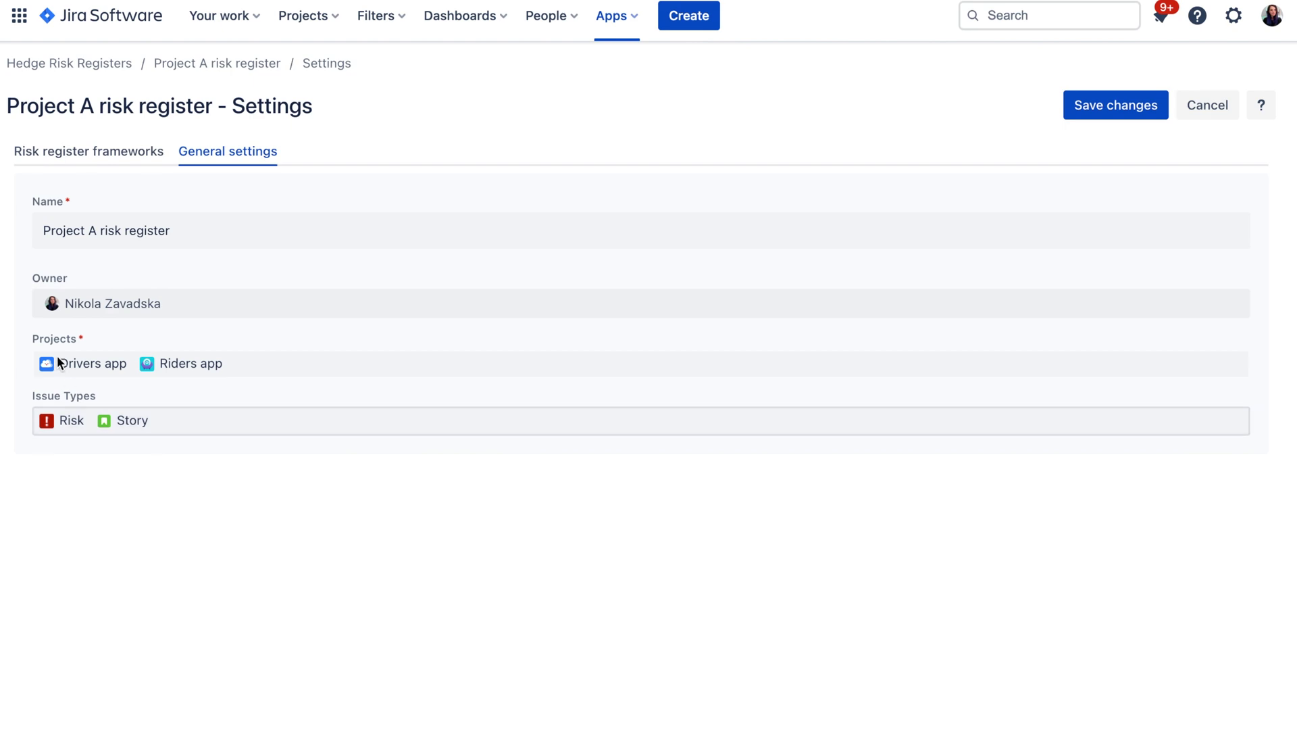
left_click(1200, 119)
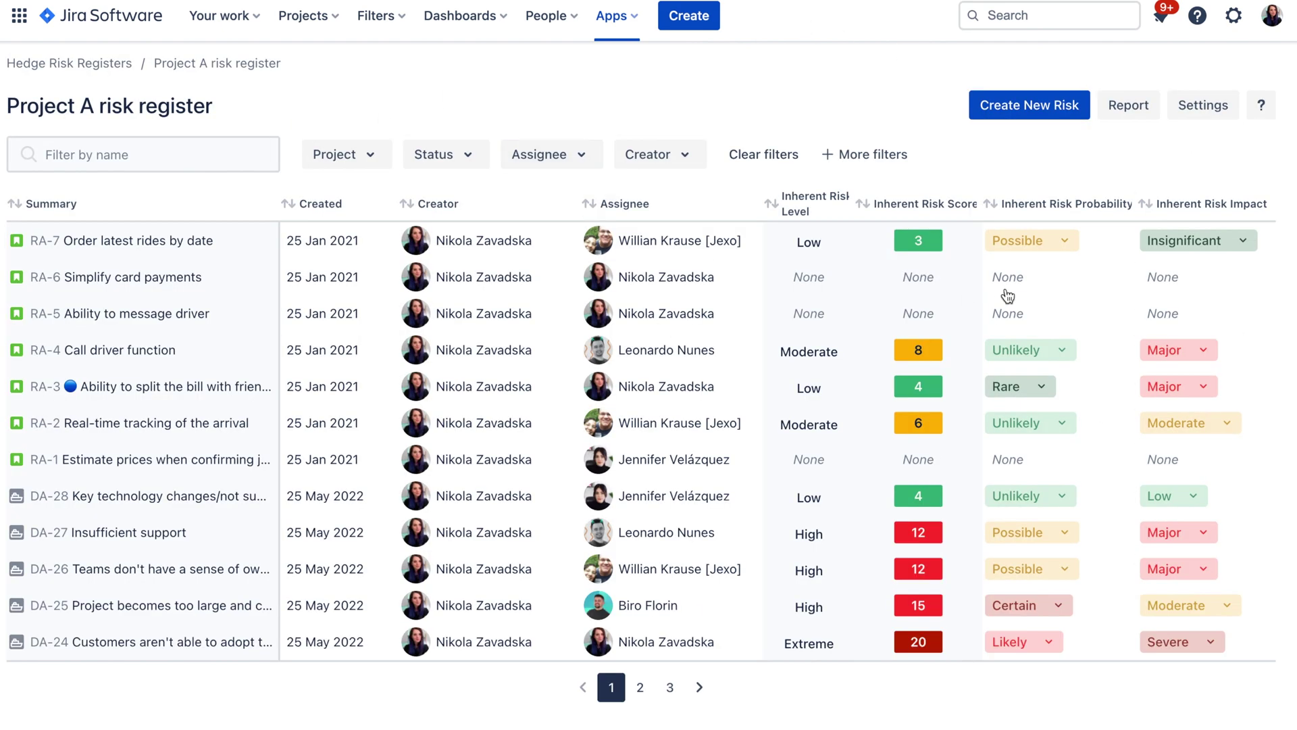
Sort risks by inherent risk score, highest first, and open the register report.
left_click(883, 217)
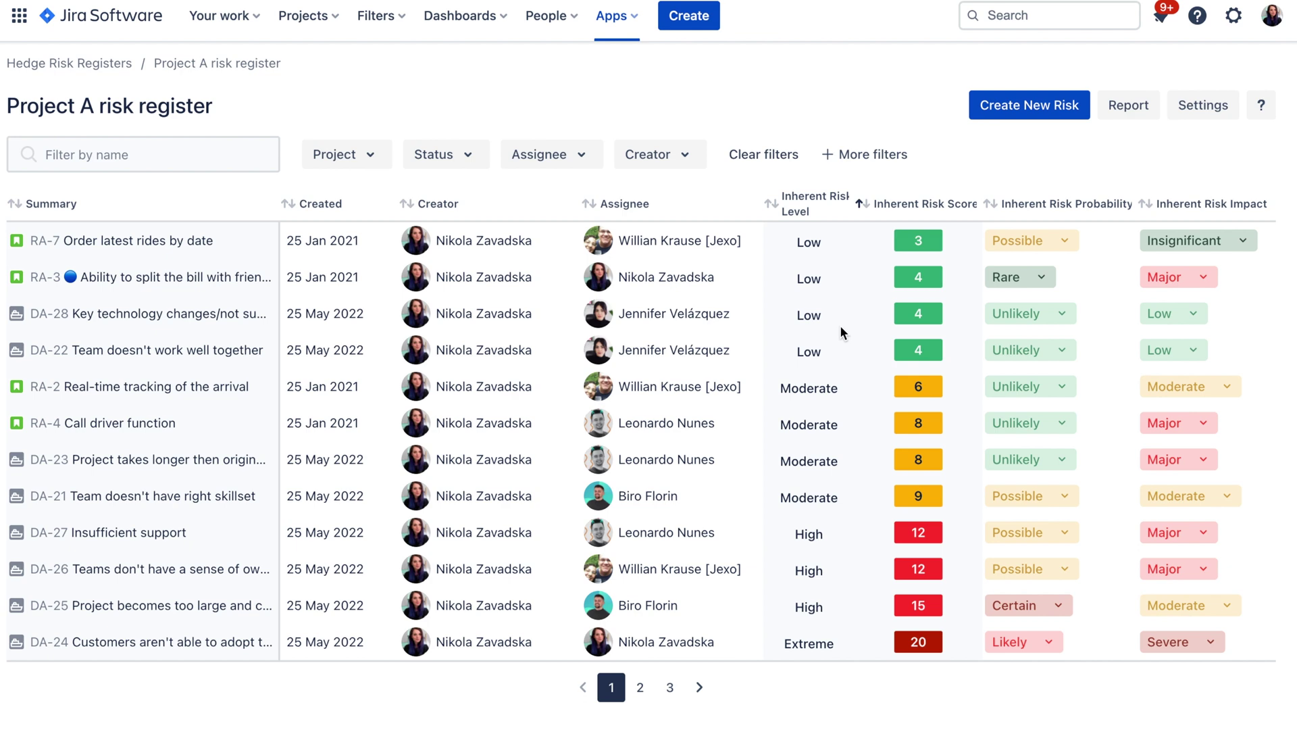
left_click(862, 202)
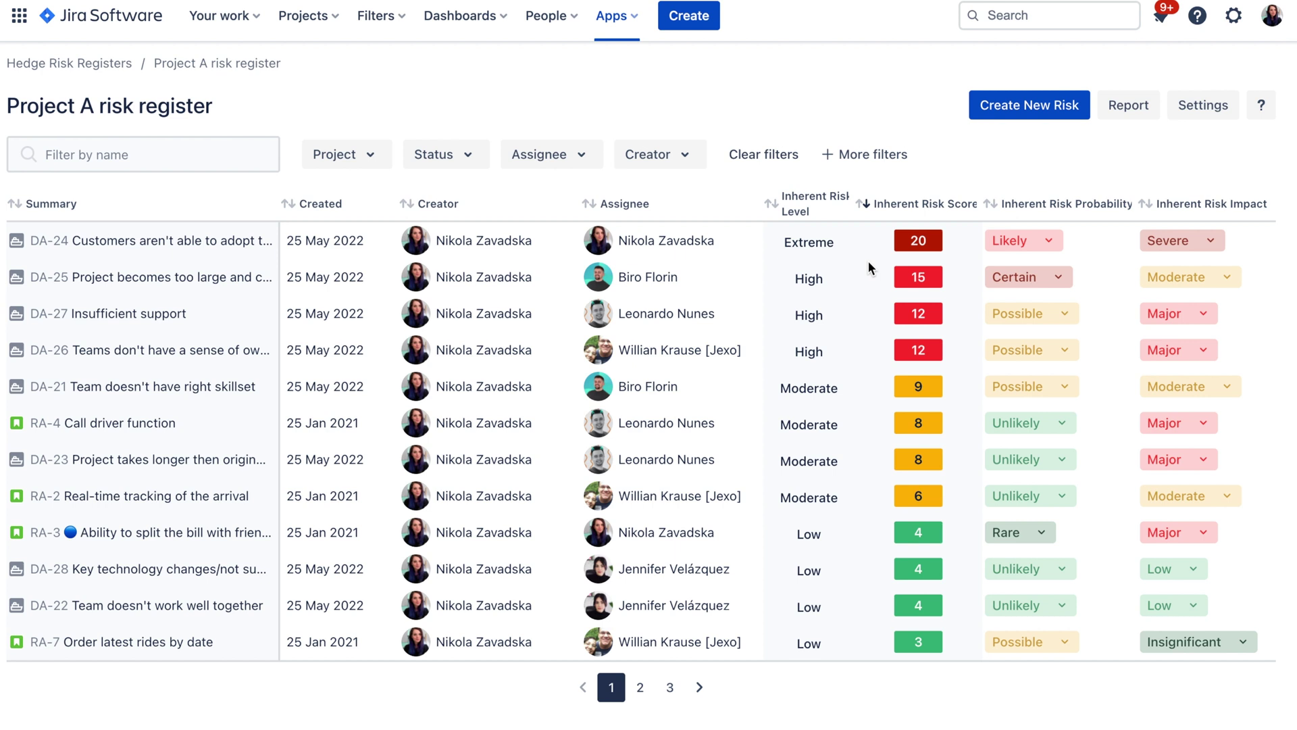
left_click(1128, 106)
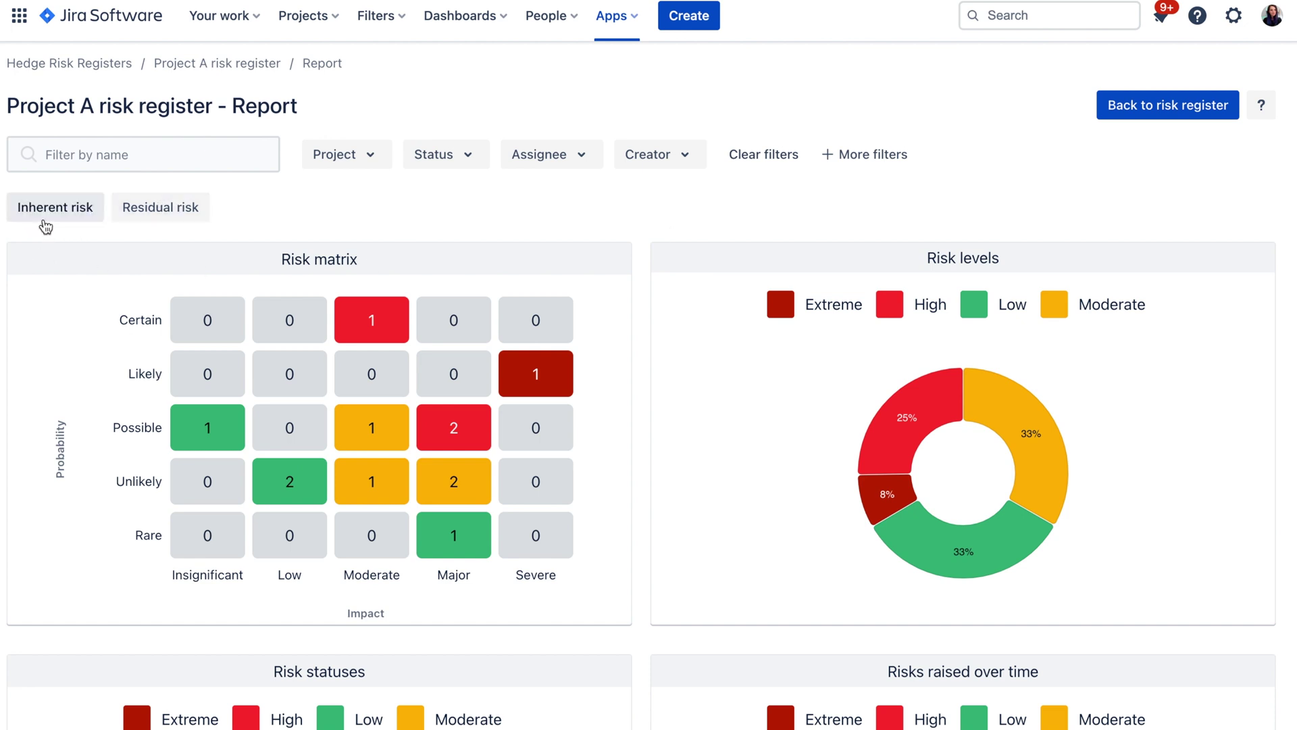
Show the Inherent risk report and inspect its risk matrix and risk levels donut.
left_click(44, 217)
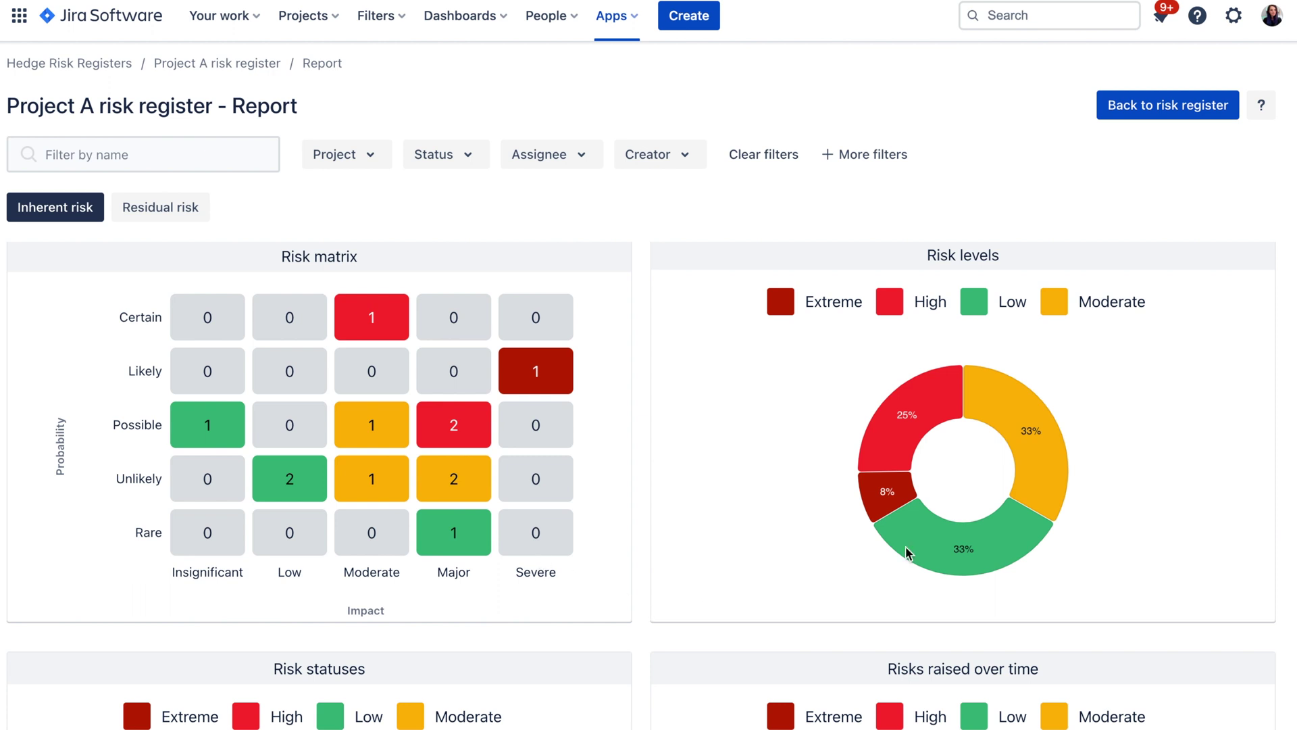
mouse_move(913, 417)
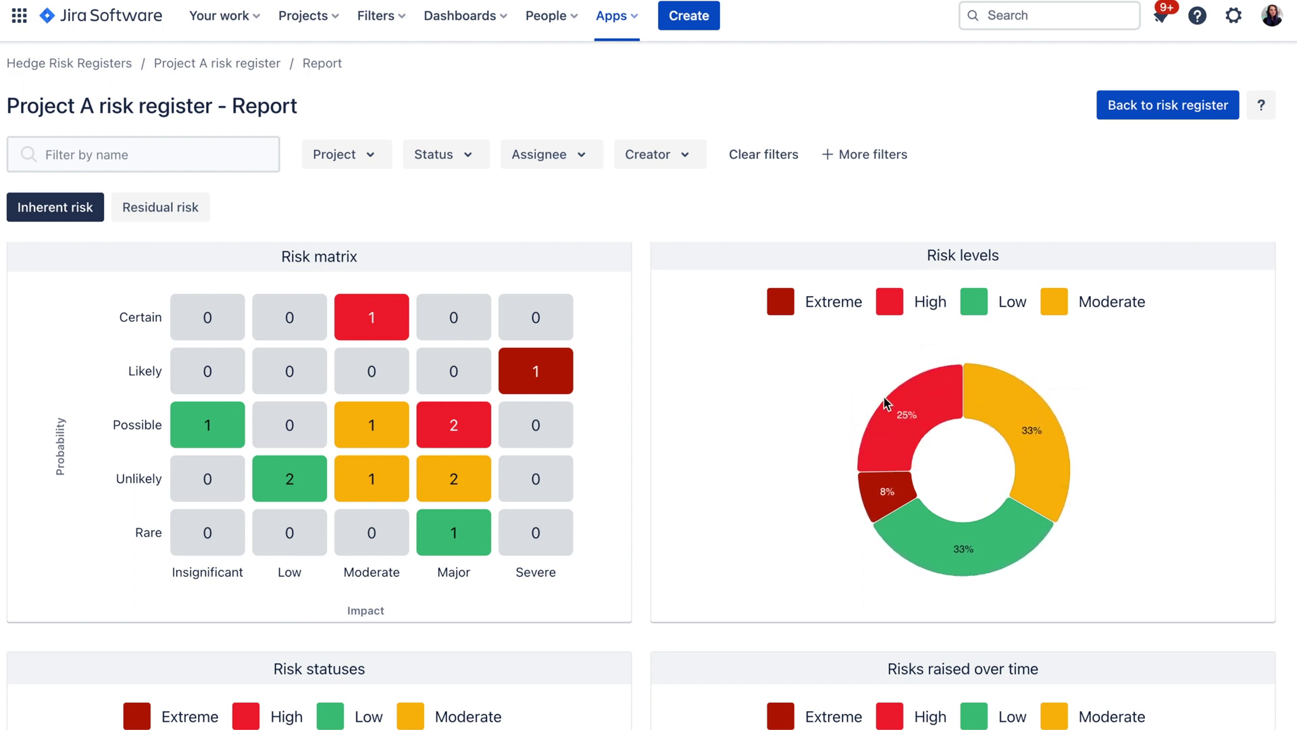
mouse_move(1038, 510)
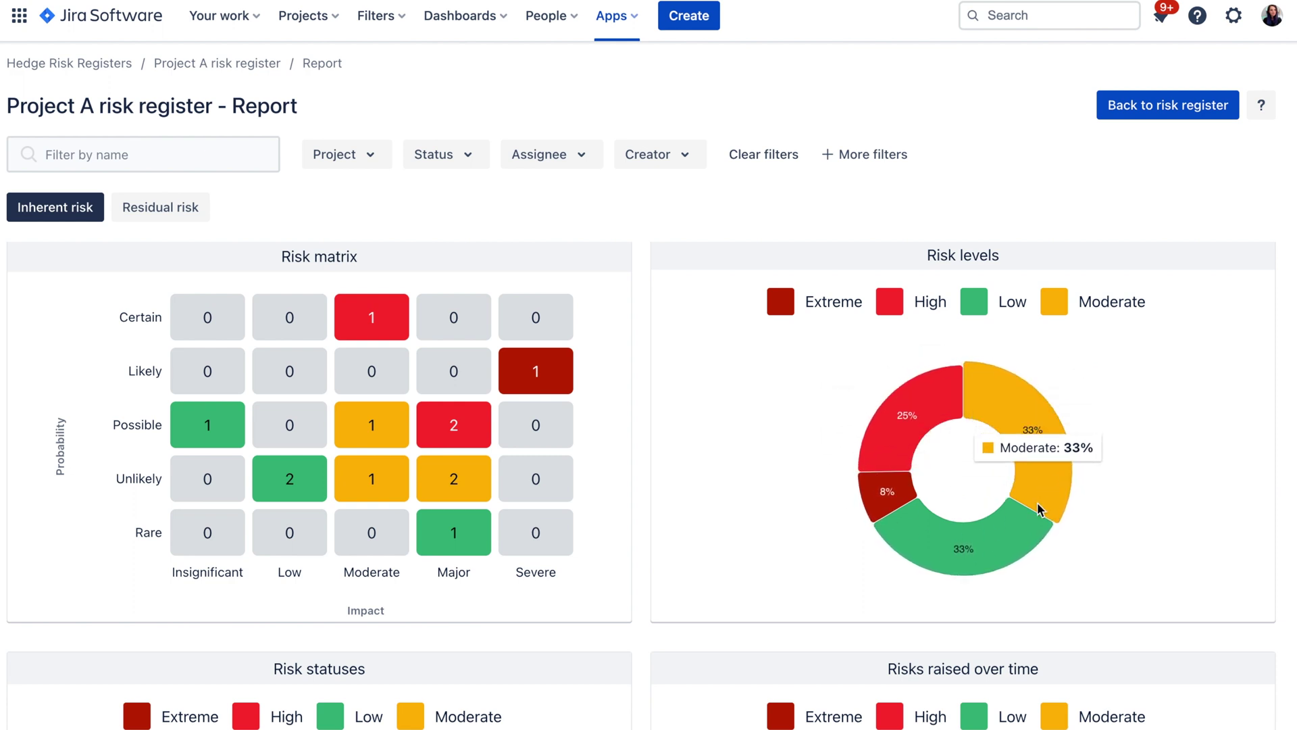
scroll(1039, 510, "down", 1)
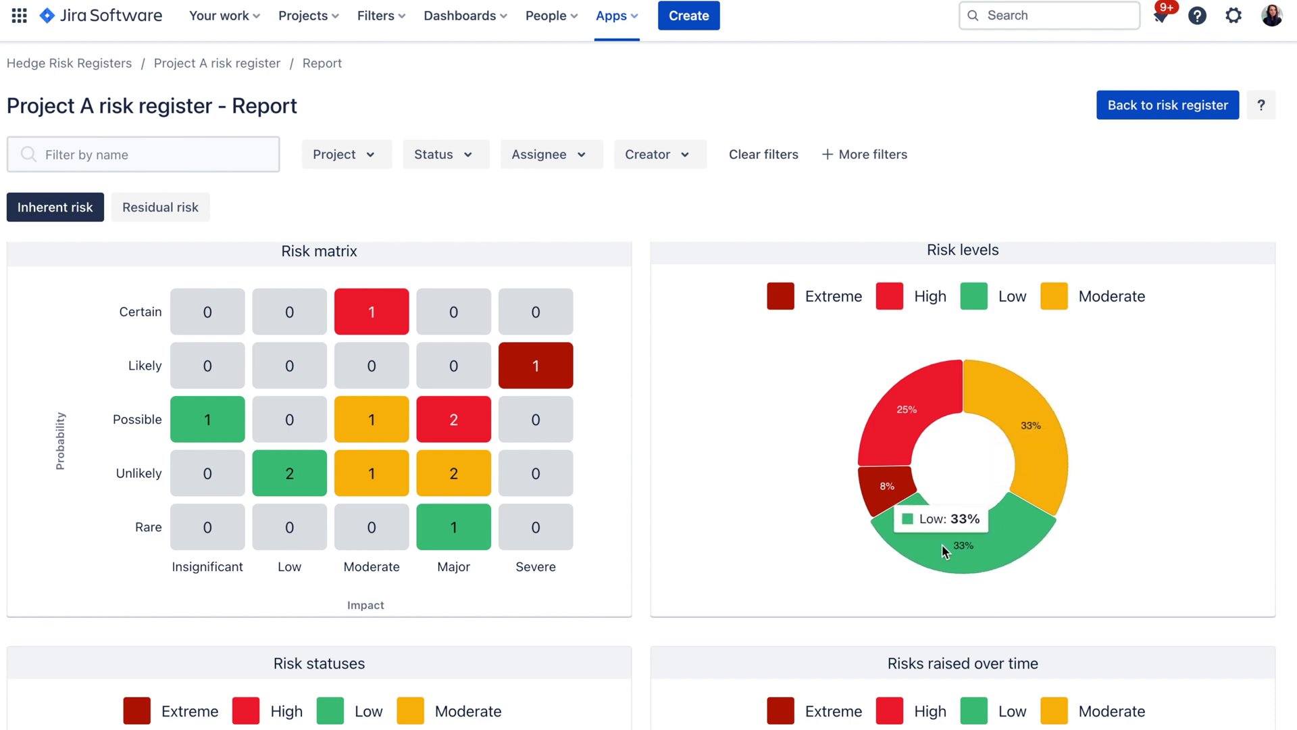
mouse_move(872, 481)
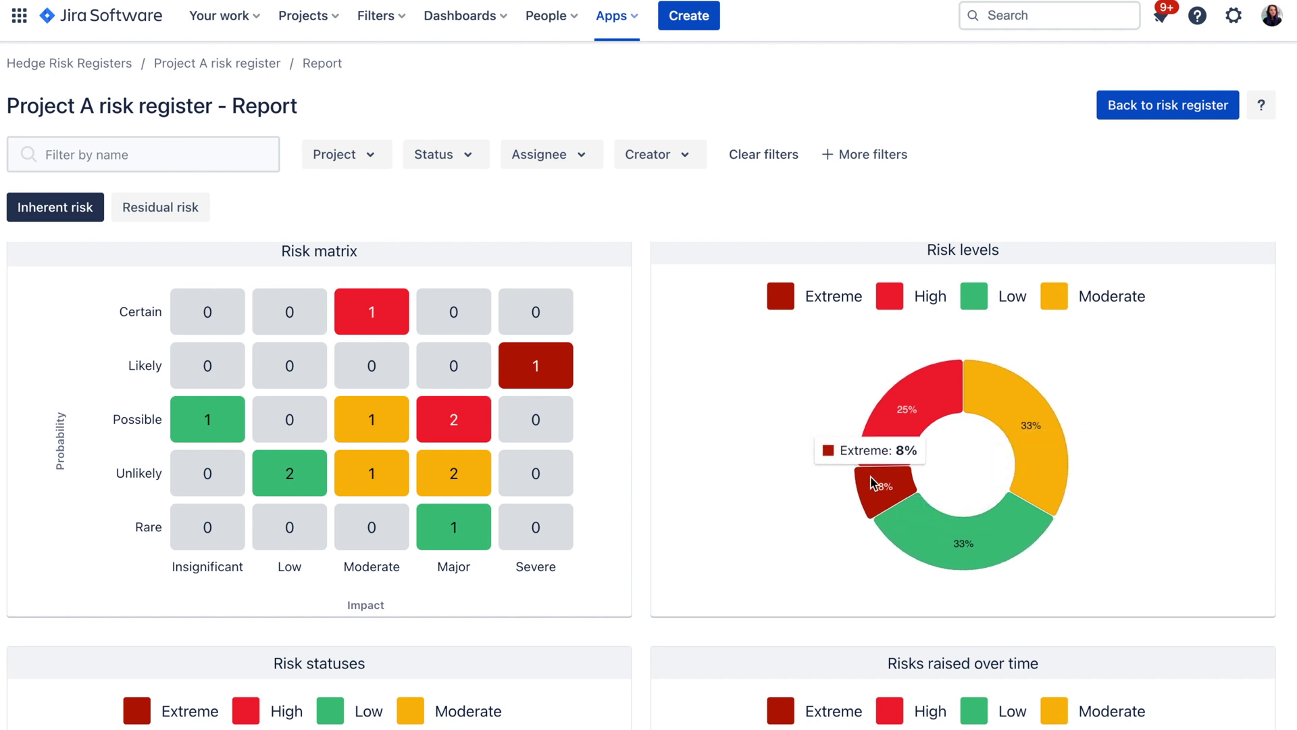
scroll(871, 481, "down", 5)
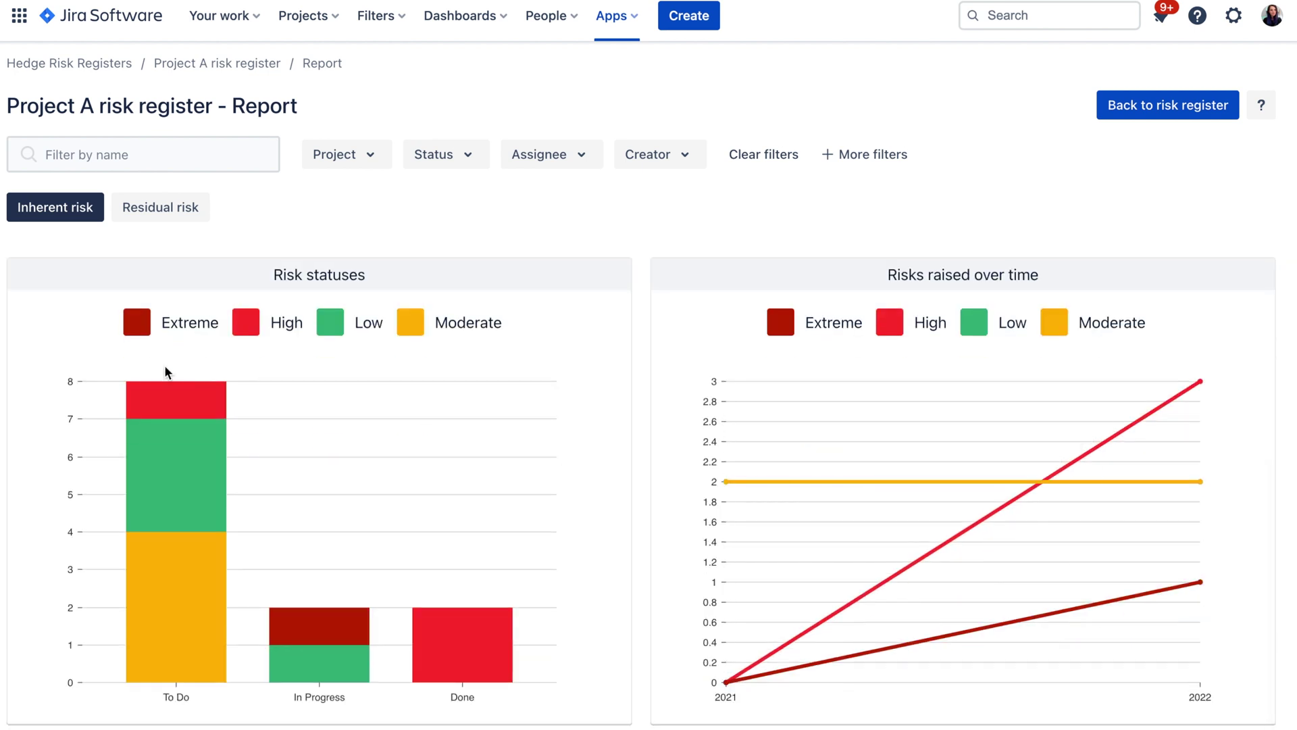
Inspect the status and risks-over-time charts, then switch the report to Residual risk.
mouse_move(171, 568)
mouse_move(779, 464)
mouse_move(1130, 470)
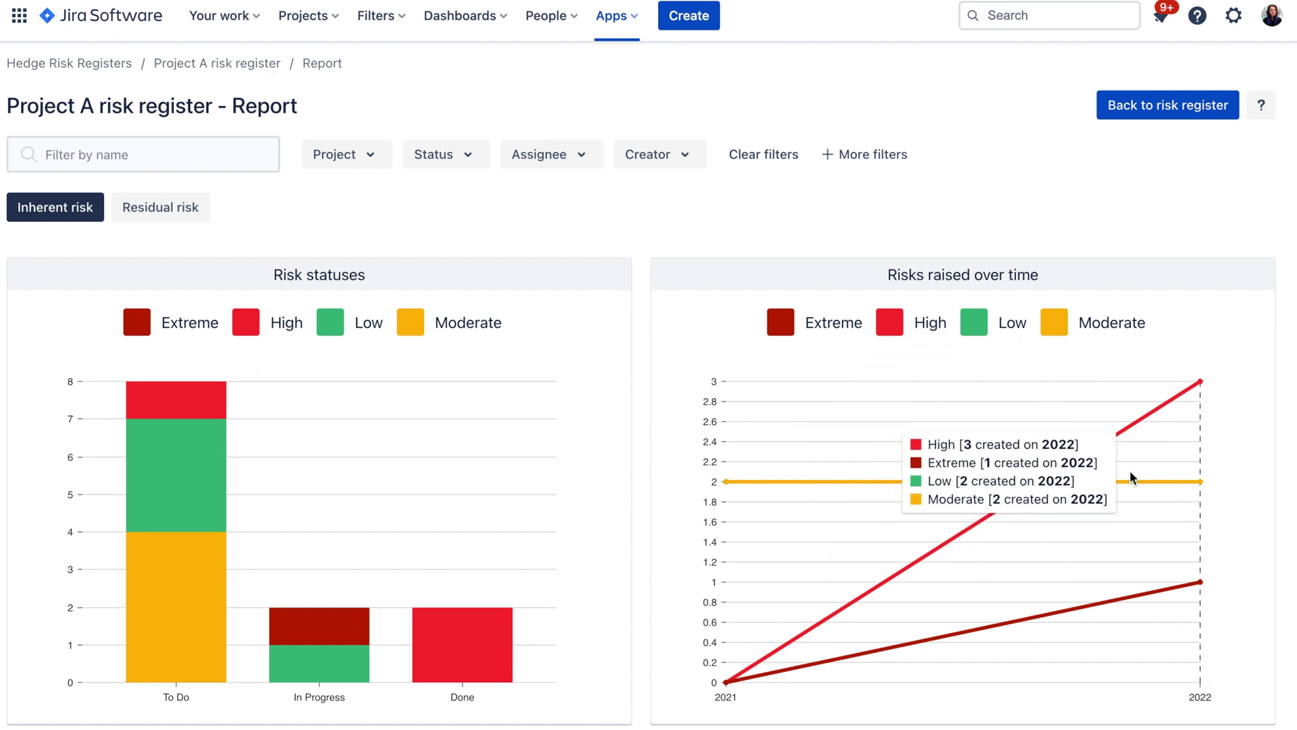
scroll(1129, 469, "up", 5)
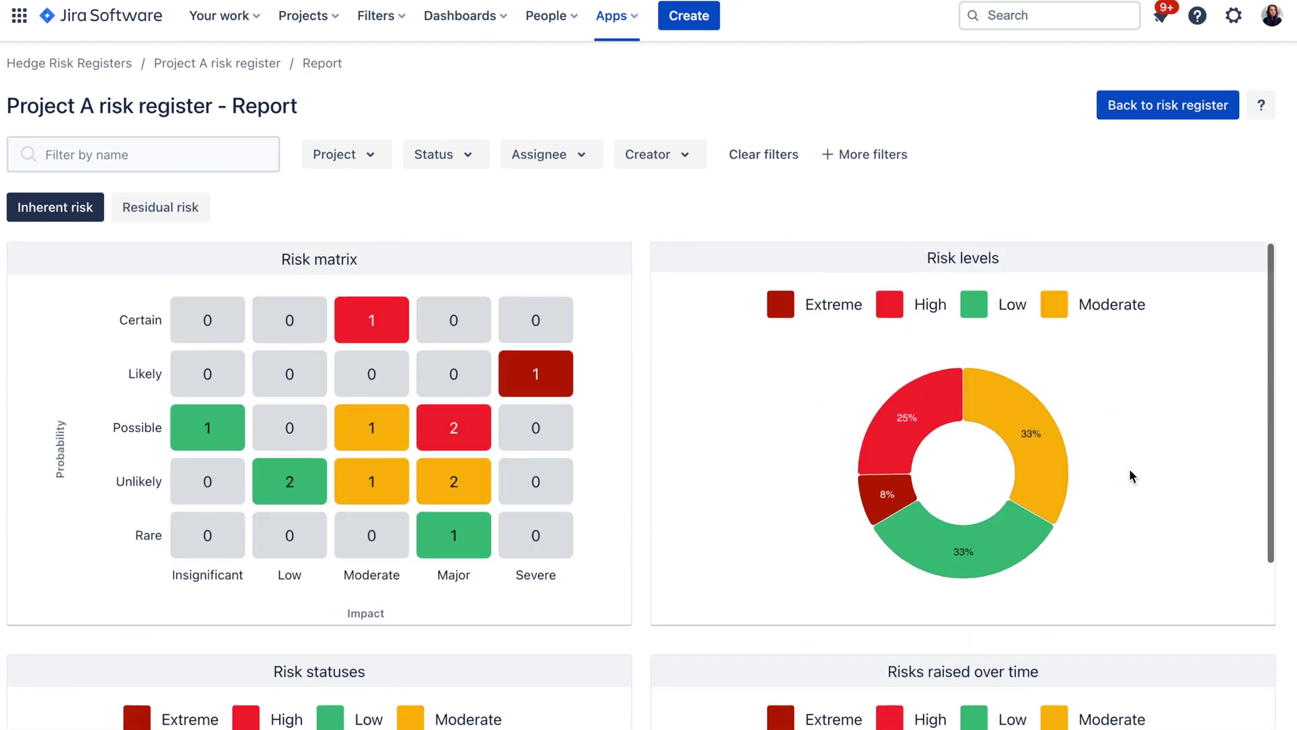
left_click(187, 207)
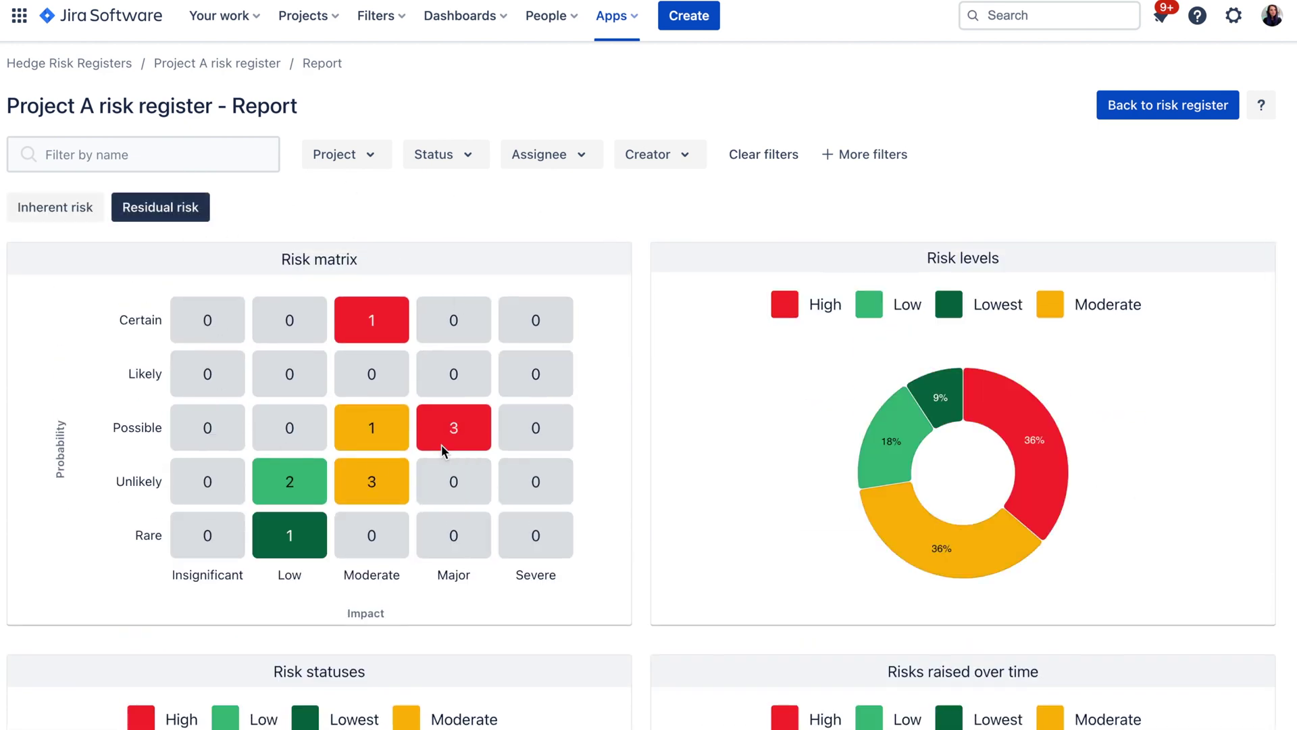
Scroll through the residual risk report to review the Risk statuses and timeline charts.
scroll(872, 419, "down", 7)
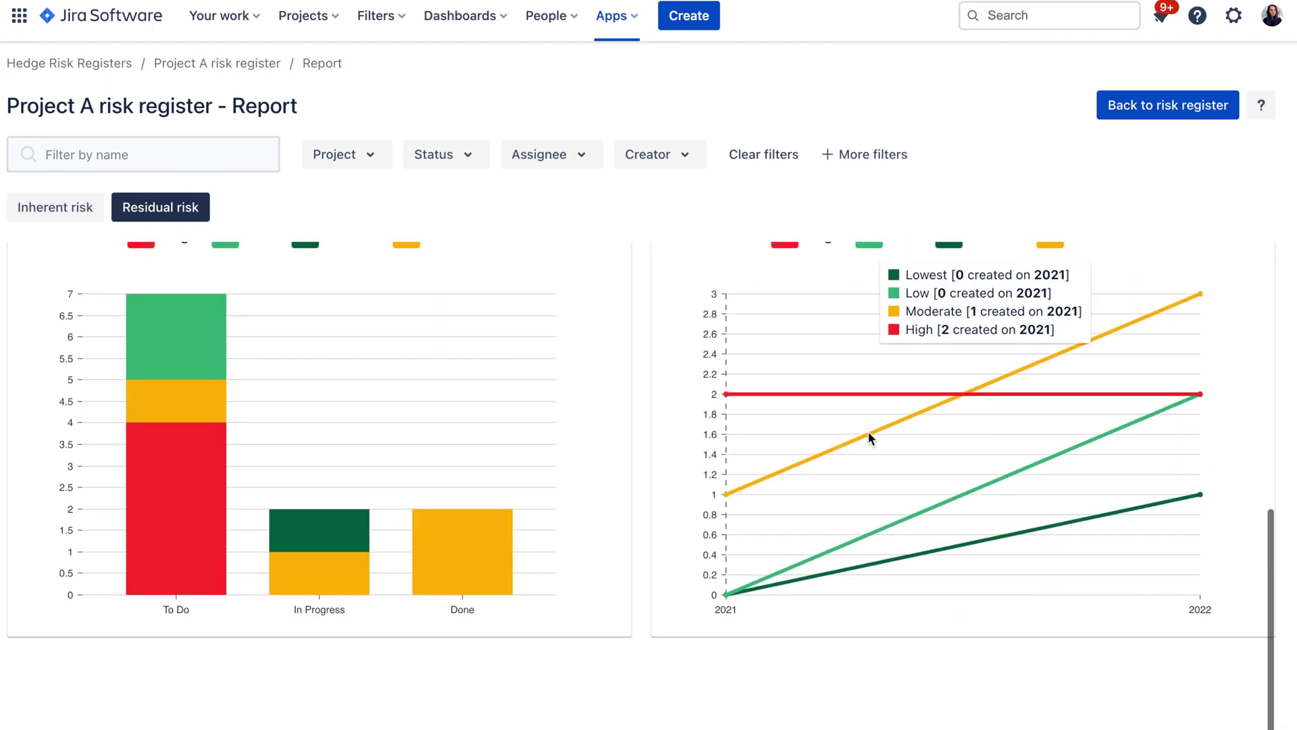
scroll(869, 356, "up", 1)
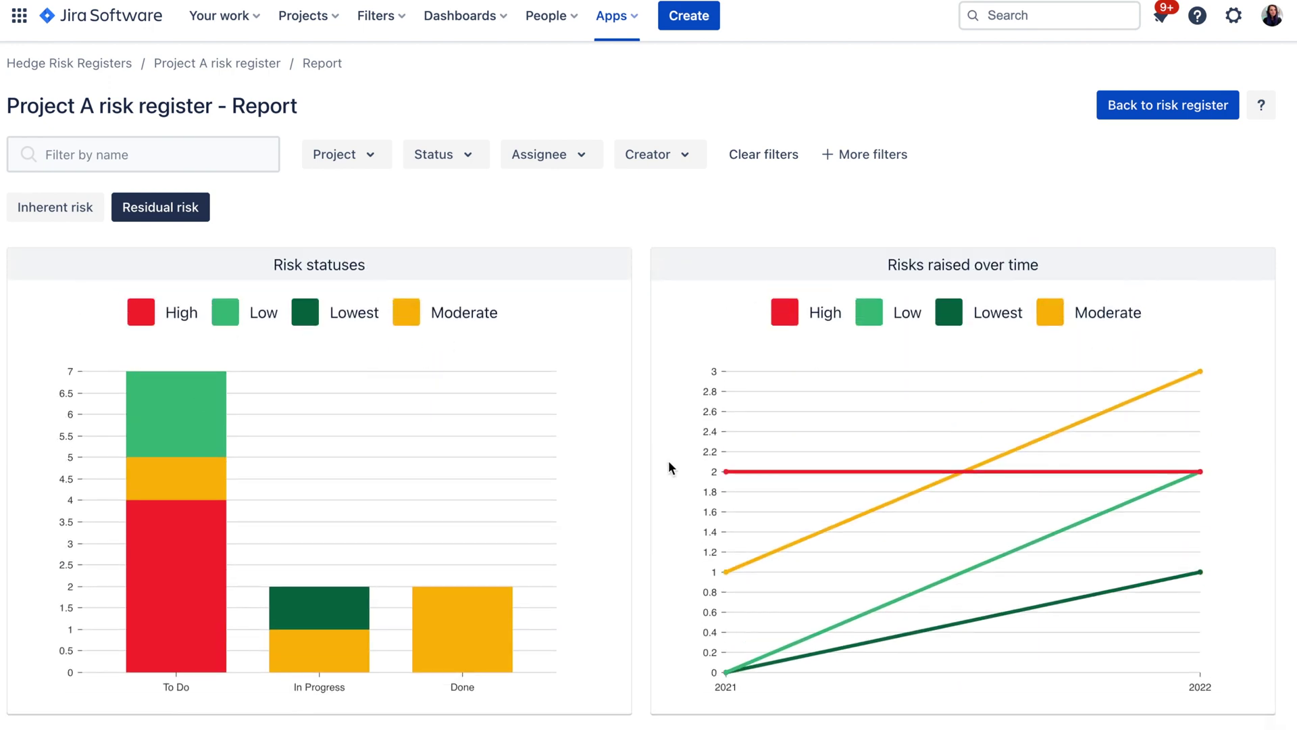
scroll(800, 446, "up", 6)
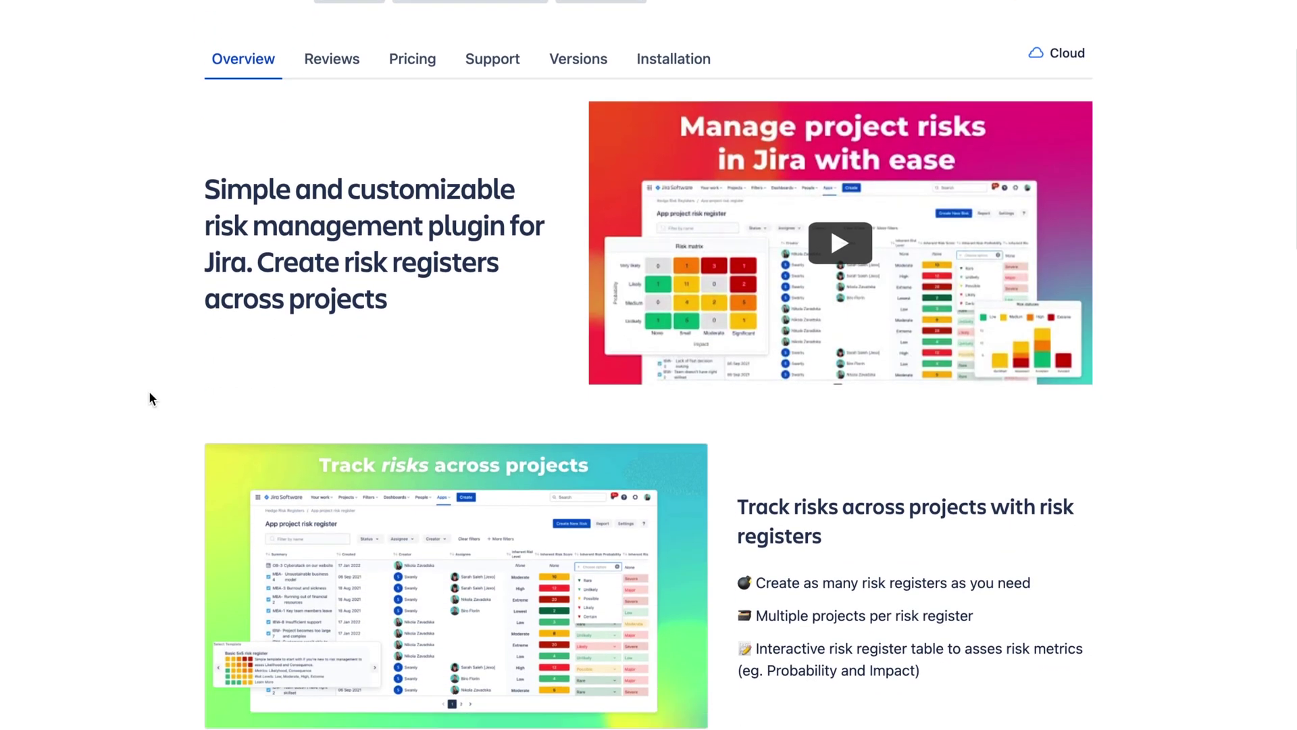
Scroll down the Hedge listing and show its cloud pricing for different user tiers.
scroll(150, 393, "down", 8)
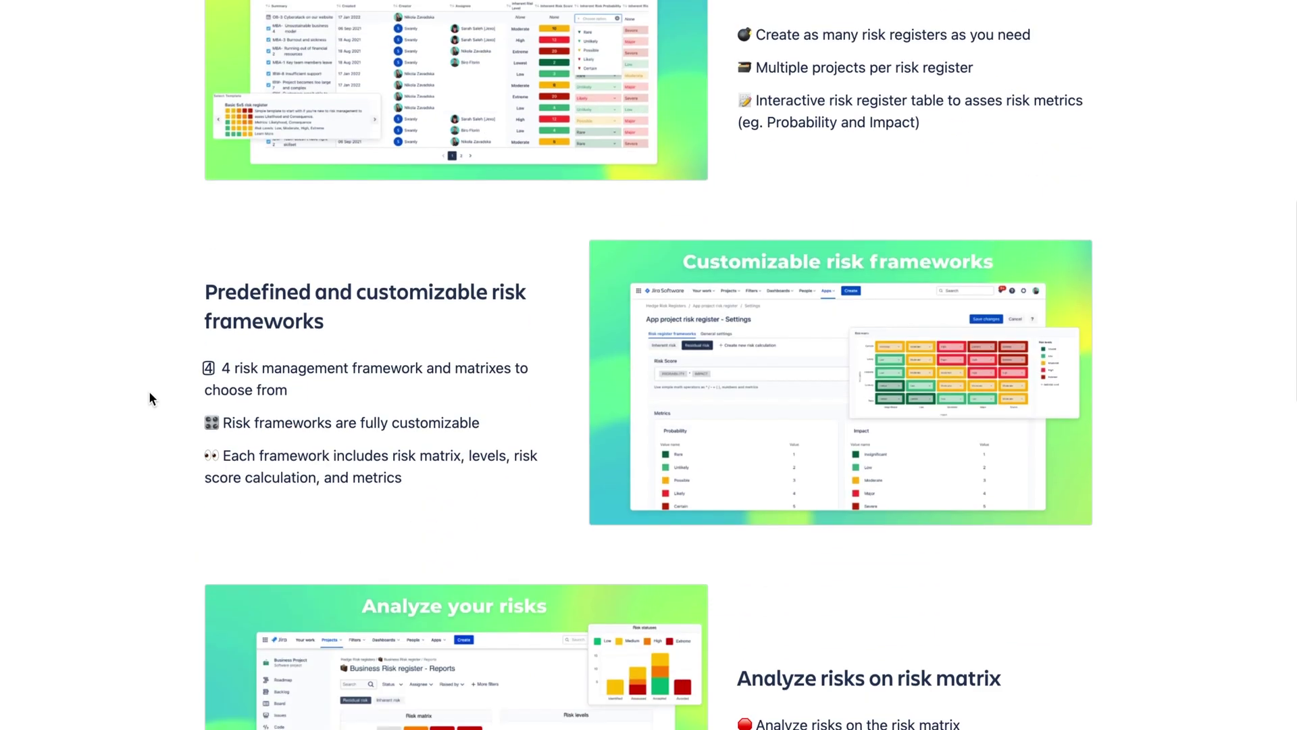
scroll(150, 393, "down", 4)
scroll(150, 394, "down", 3)
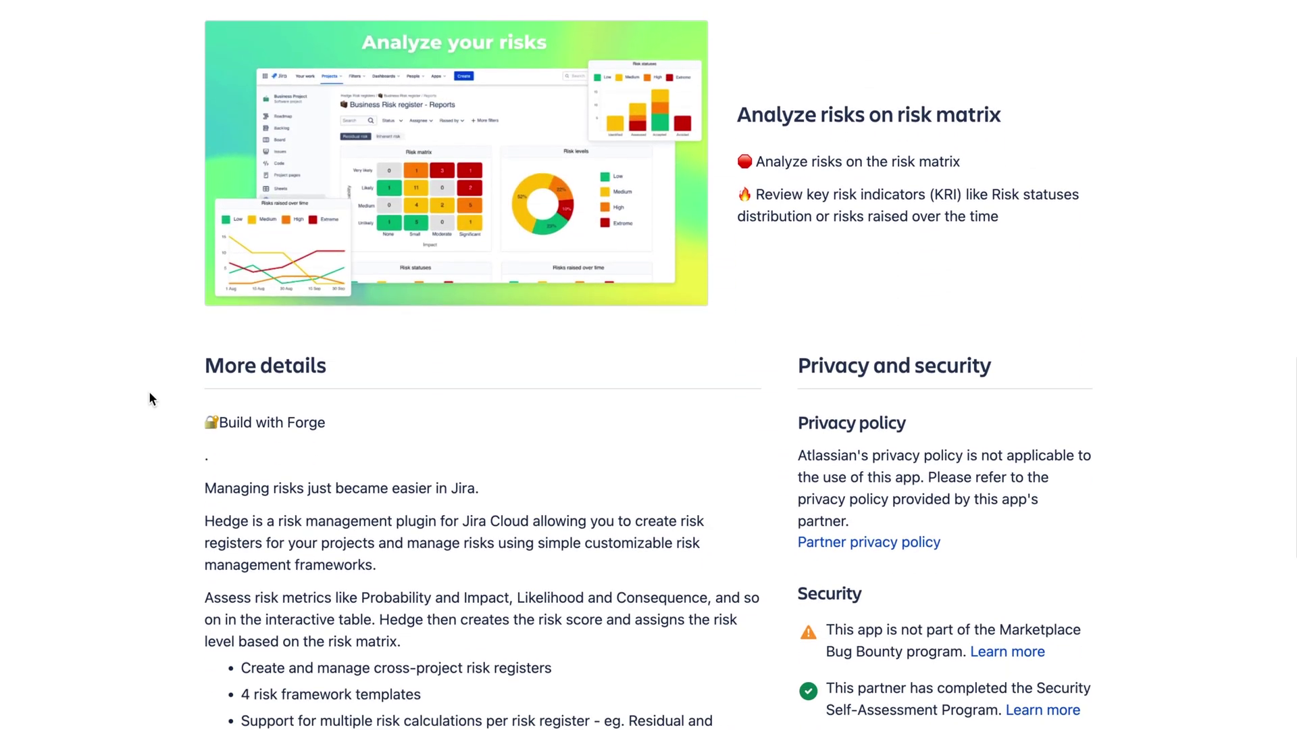
scroll(743, 424, "down", 3)
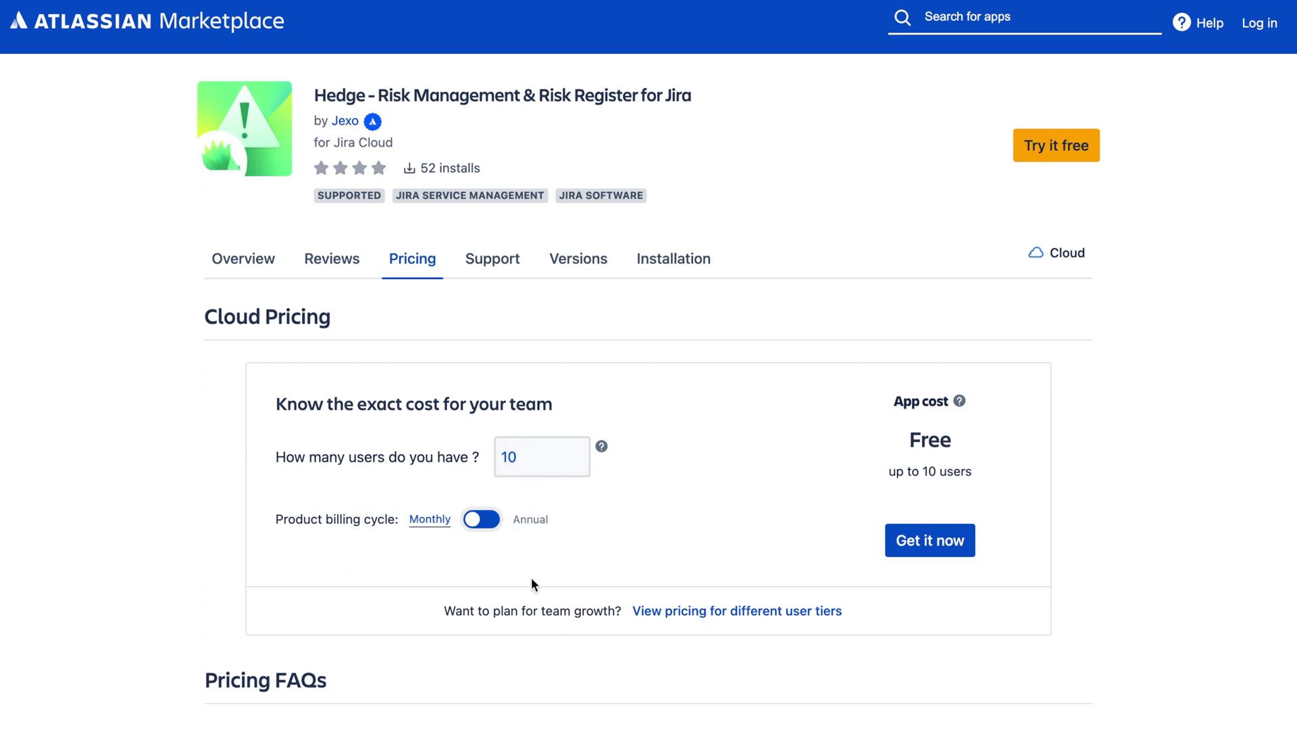
left_click(662, 614)
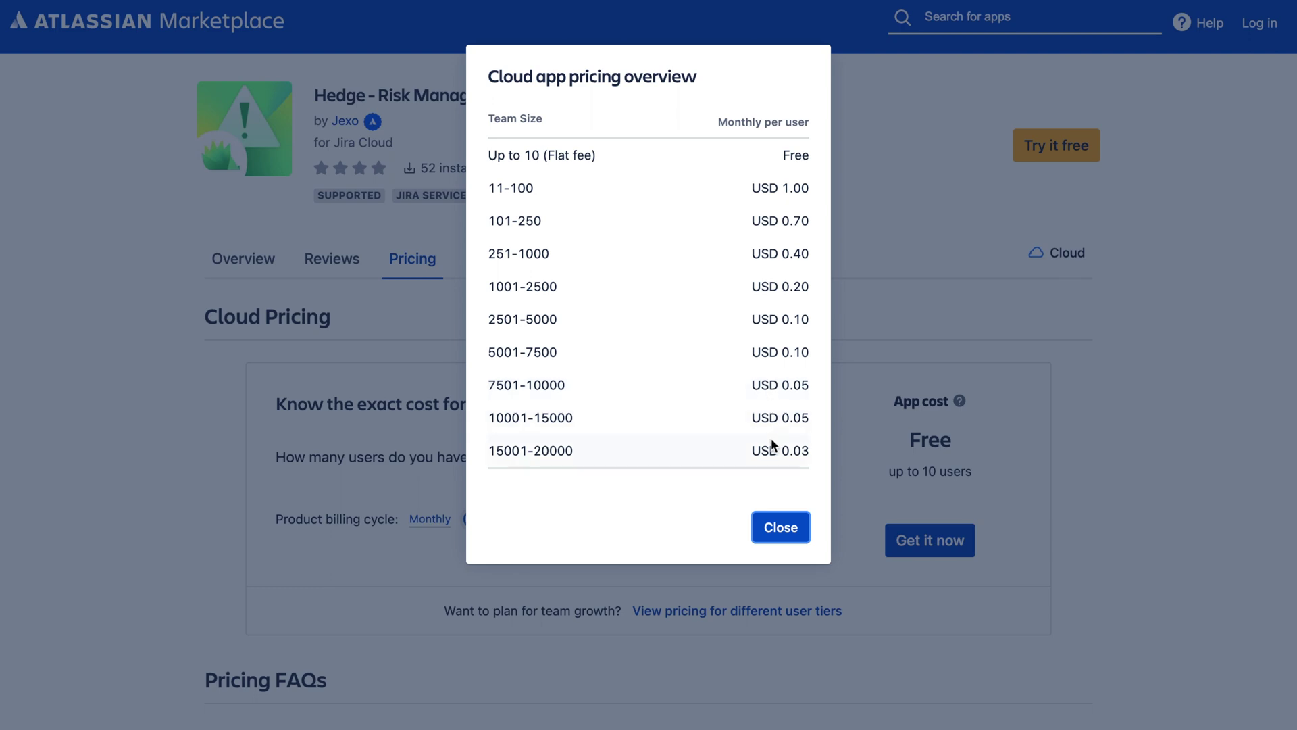
Close the tier overview and compare Hedge costs for 10000, 1000, 1500 and 15 users, ending on the Free tier.
left_click(777, 521)
left_click(567, 454)
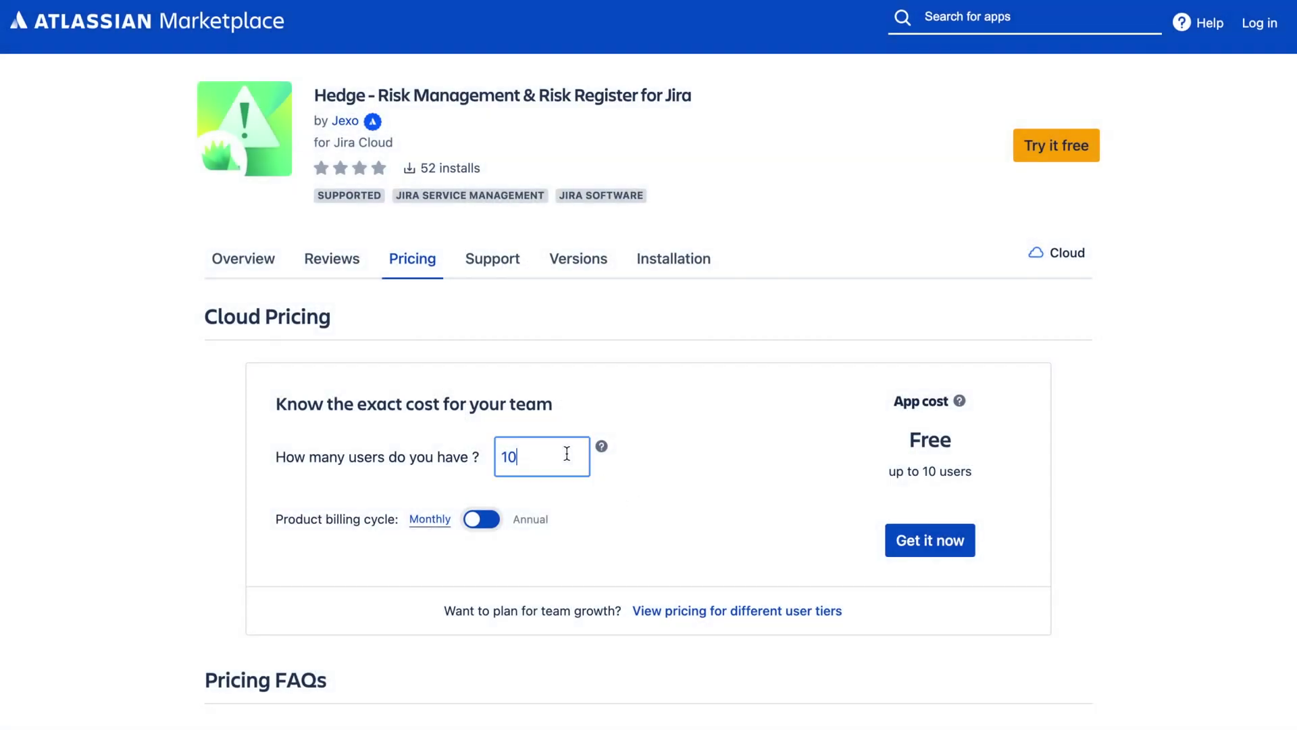
type("0000")
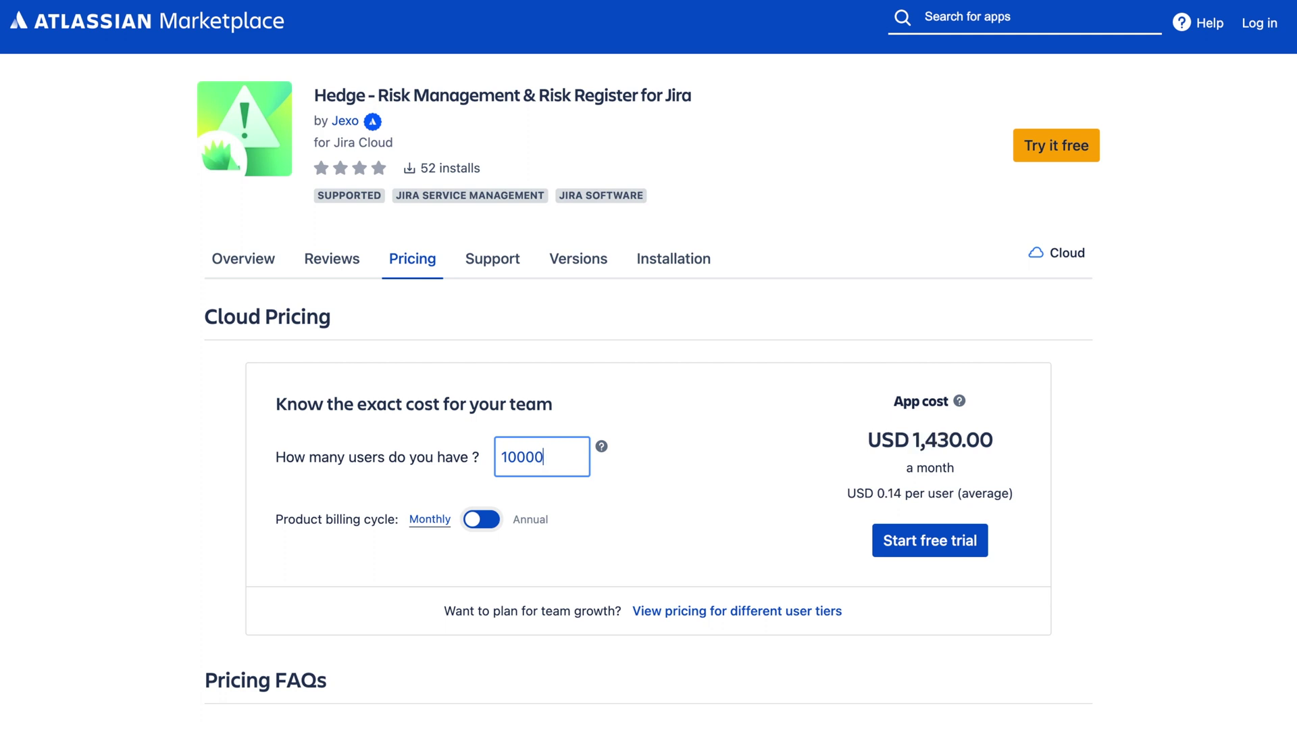
key("BackSpace")
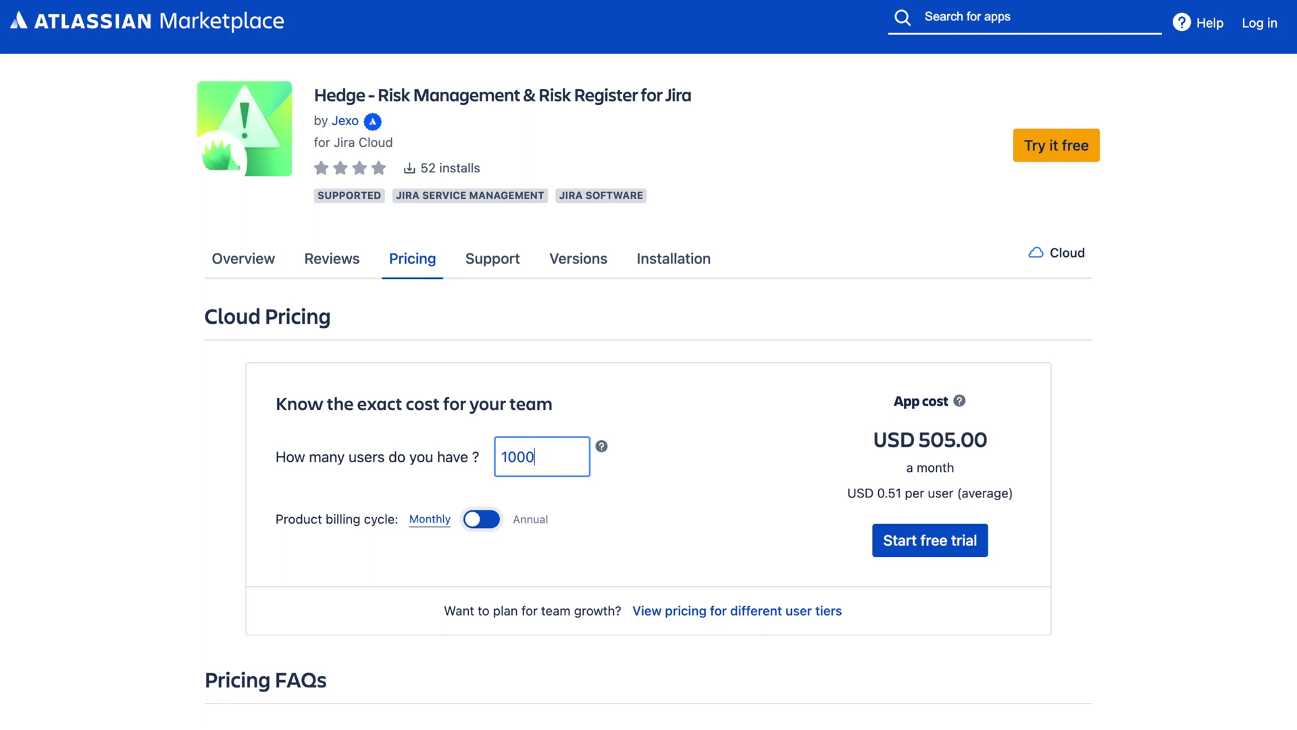
key("BackSpace")
key("BackSpace")
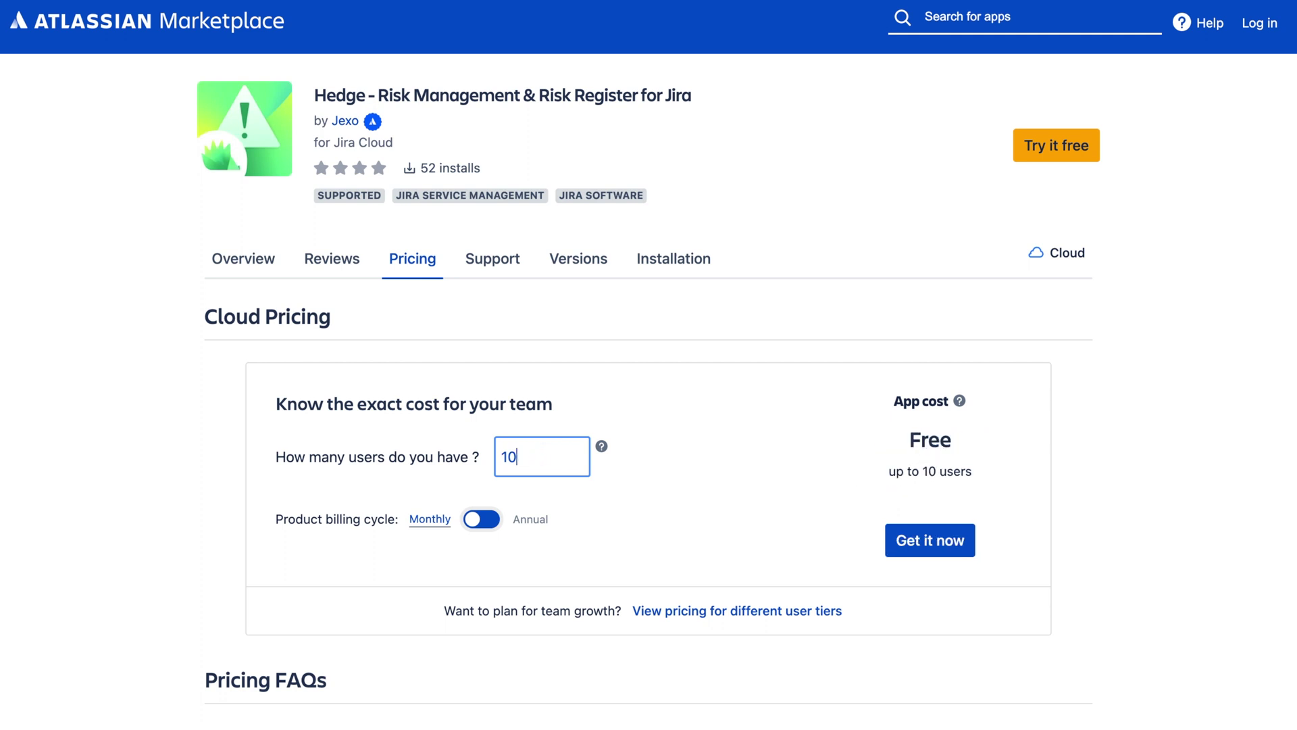
type("500")
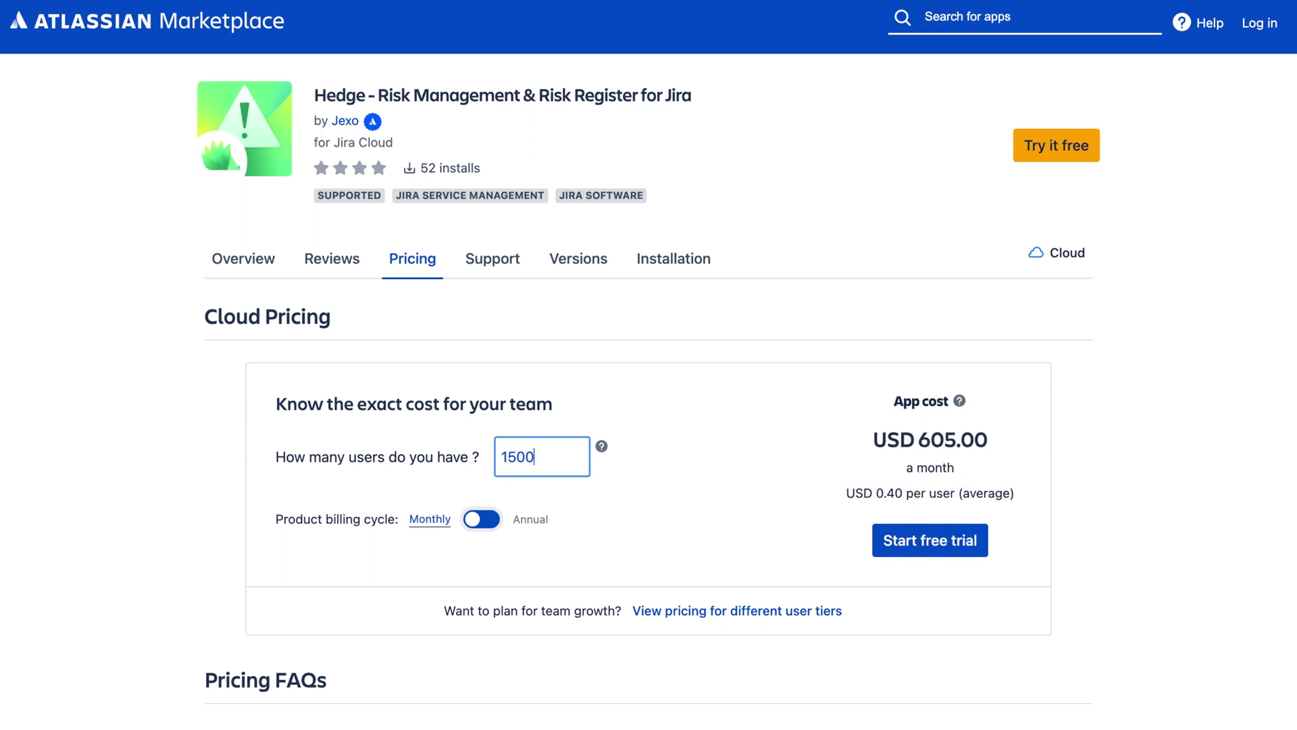
key("BackSpace")
key("BackSpace")
key("BackSpace")
key("BackSpace")
type("1")
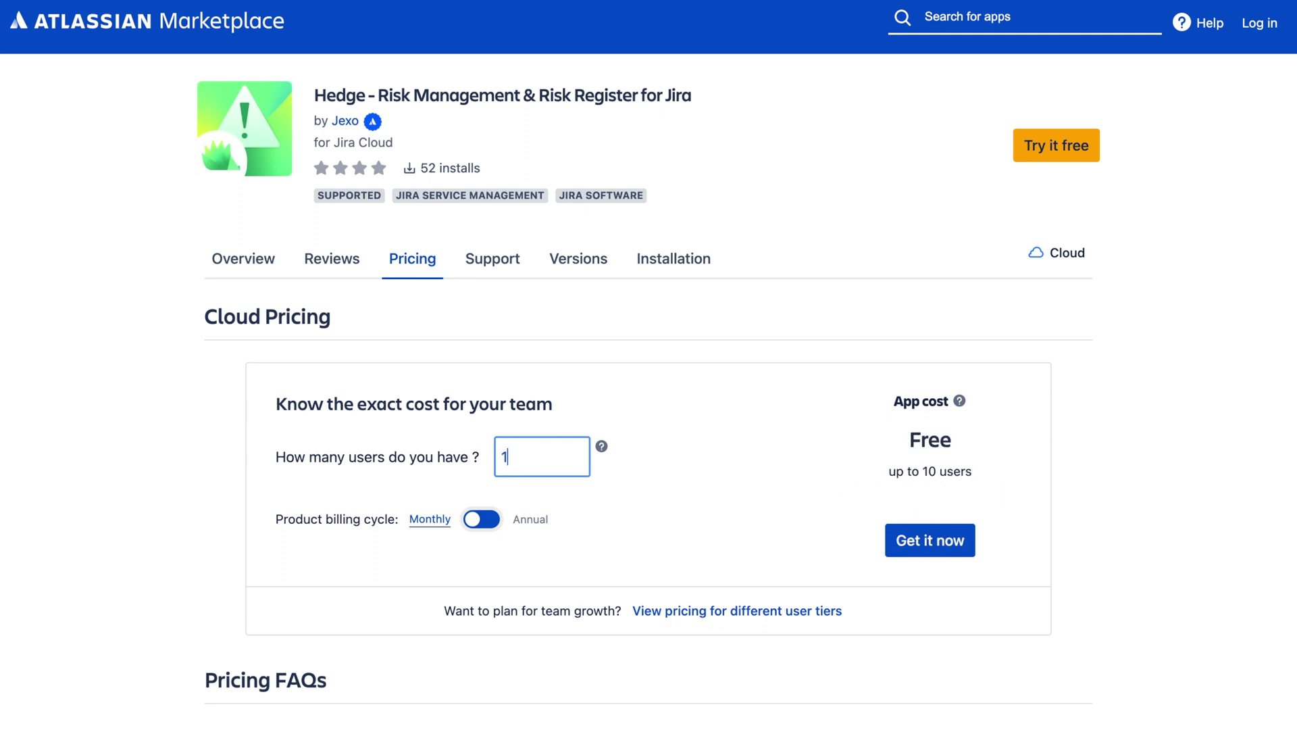
type("00")
key("BackSpace")
key("BackSpace")
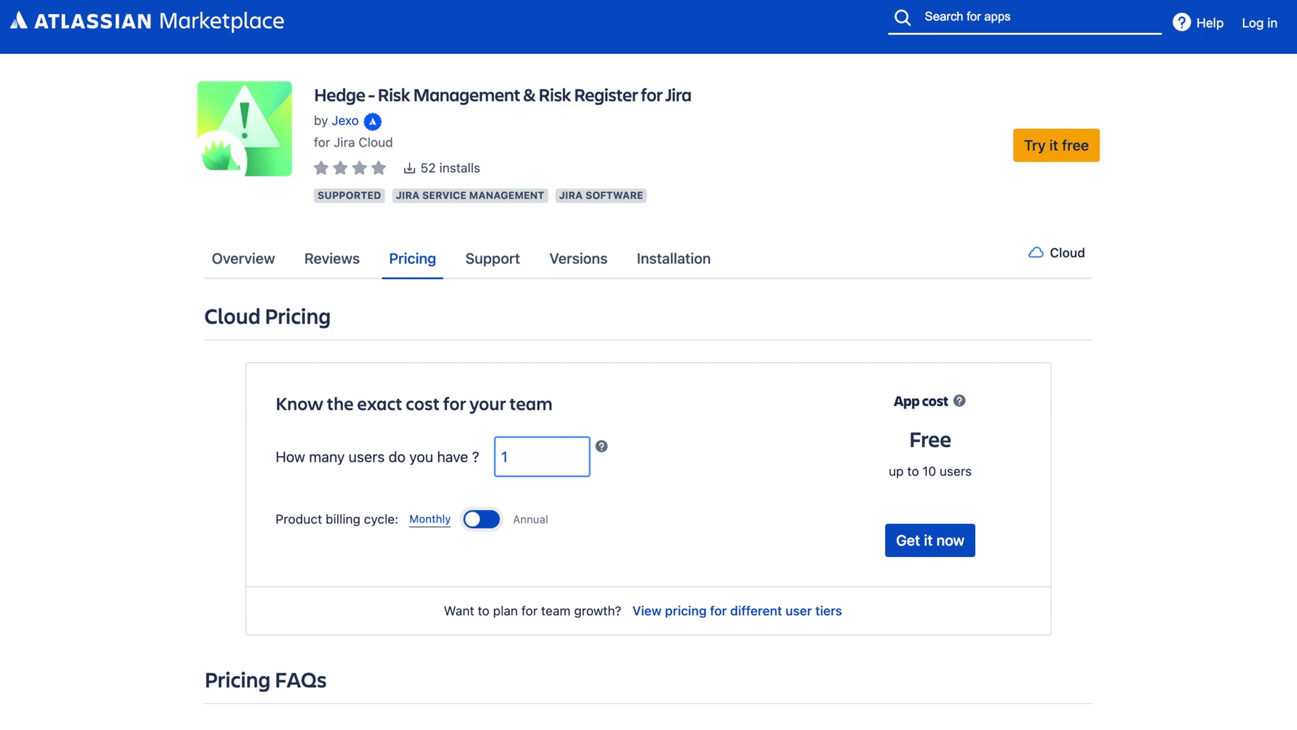